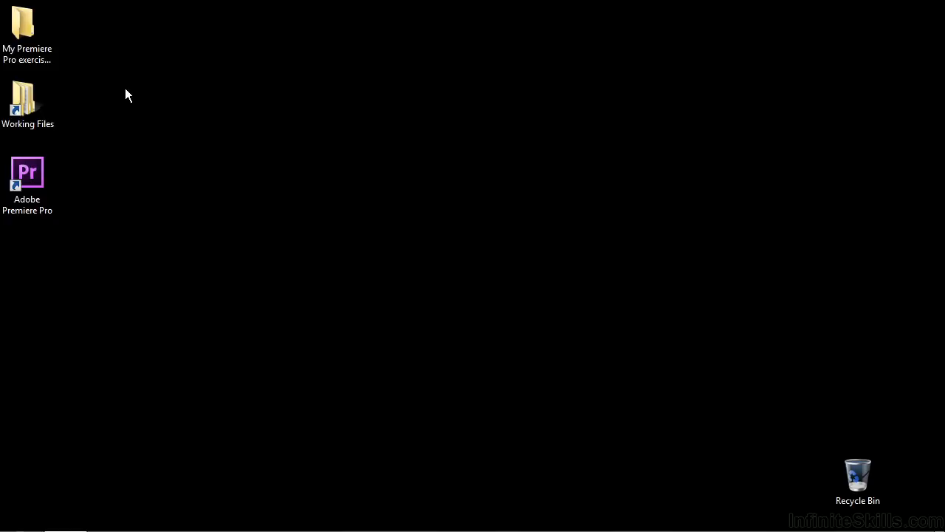
Step: Open the project 0704-exporting-stills.prproj from the projects folder inside Working Files
{"action": "double_click", "coordinate": [40, 105]}
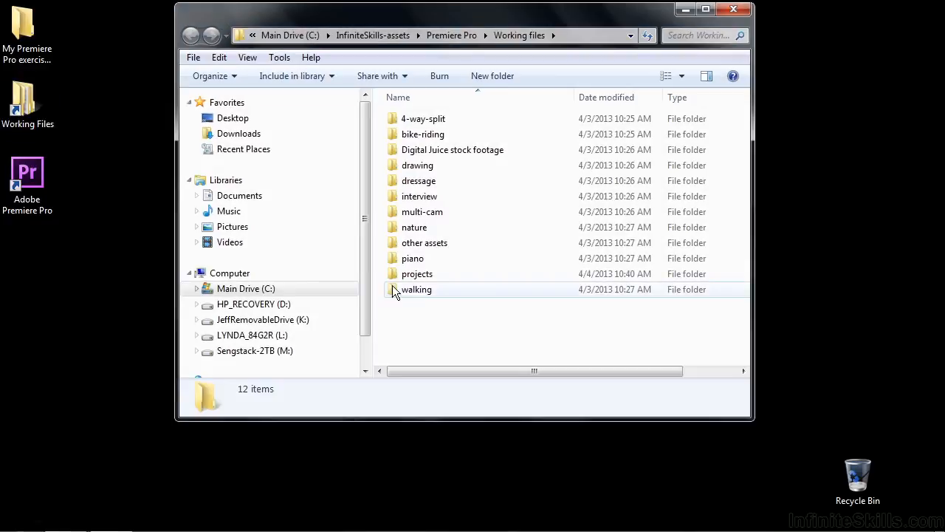
{"action": "double_click", "coordinate": [418, 273]}
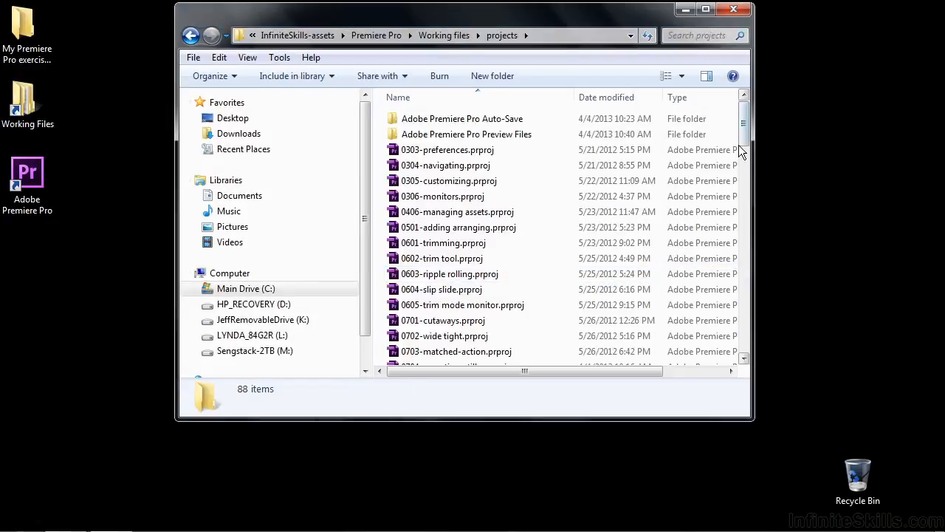
{"action": "scroll", "coordinate": [687, 170], "scroll_direction": "down", "scroll_amount": 2}
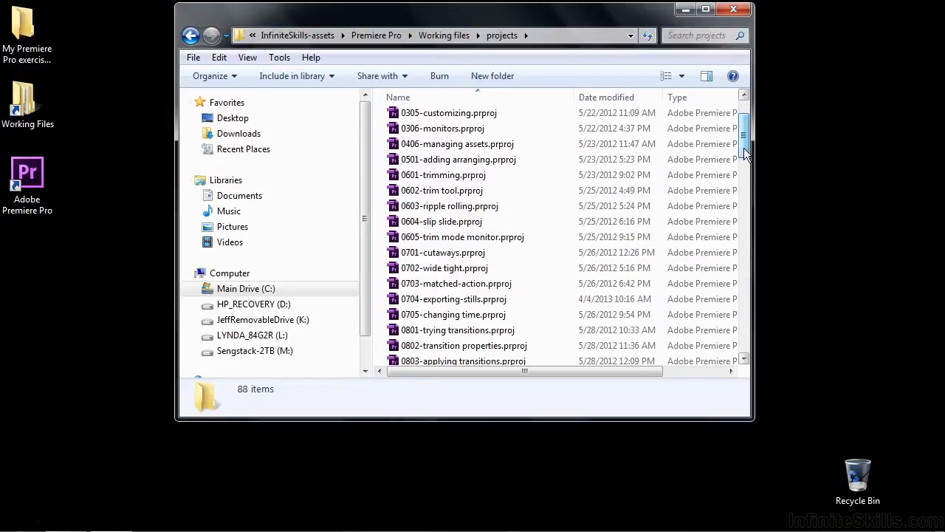
{"action": "left_click", "coordinate": [400, 302]}
{"action": "double_click", "coordinate": [400, 303]}
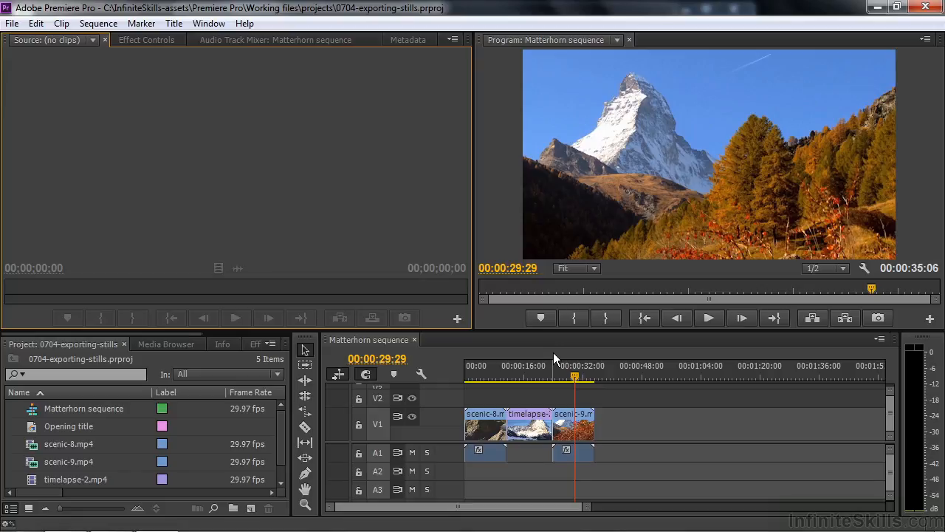
Step: Park the playhead on the last frame of the Matterhorn sequence, at 00:00:35:05
{"action": "mouse_move", "coordinate": [575, 376]}
{"action": "left_mouse_down"}
{"action": "mouse_move", "coordinate": [486, 379]}
{"action": "mouse_move", "coordinate": [559, 376]}
{"action": "left_mouse_up"}
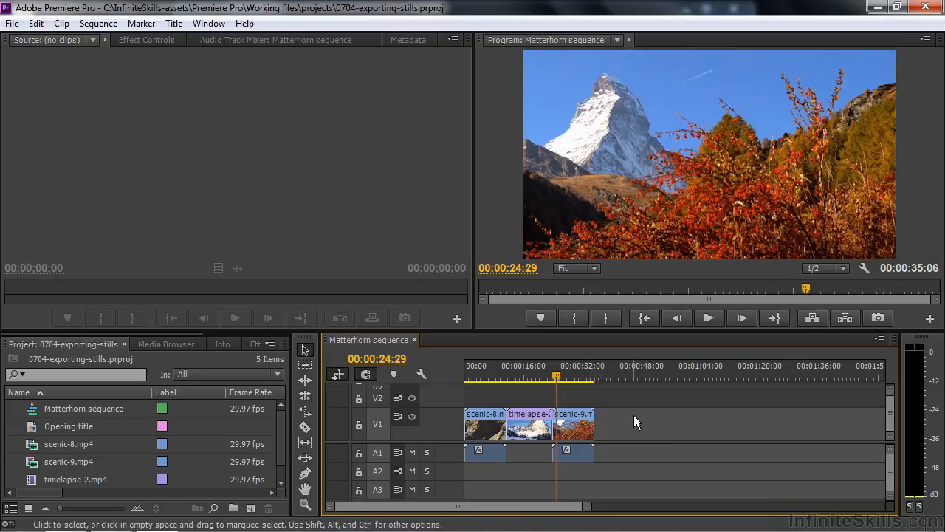
{"action": "key", "text": "End"}
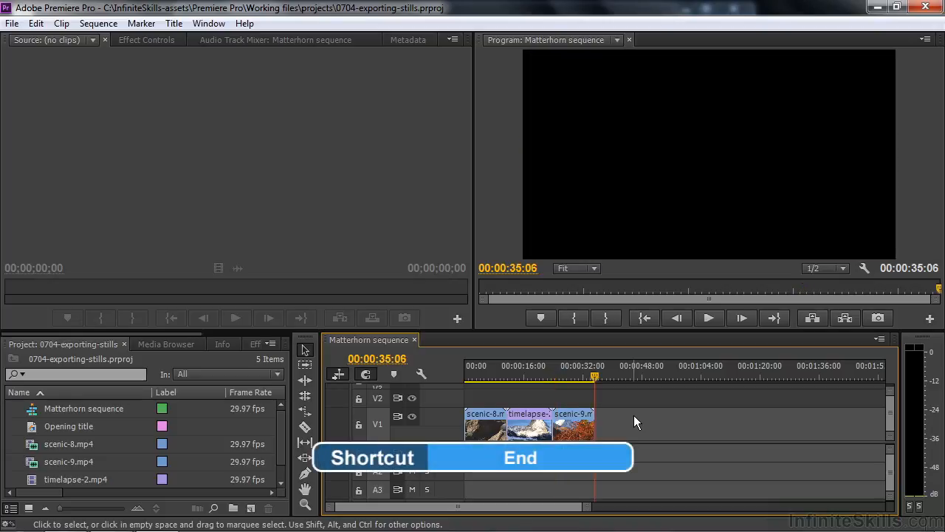
{"action": "key", "text": "Left"}
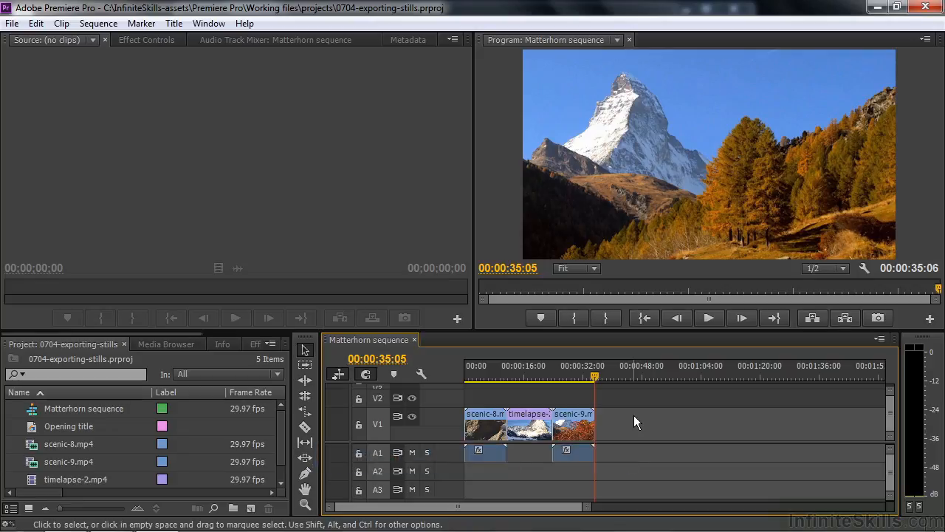
Step: Jump back and forth through the sequence's edit points, finishing on the last frame of the final clip
{"action": "key", "text": "Up"}
{"action": "key", "text": "Up"}
{"action": "key", "text": "Up"}
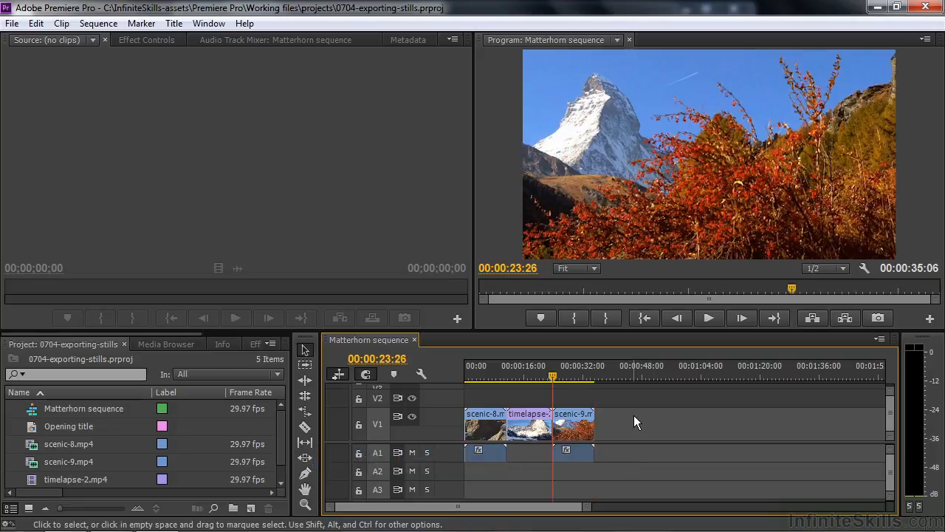
{"action": "key", "text": "Down"}
{"action": "key", "text": "Down"}
{"action": "key", "text": "Down"}
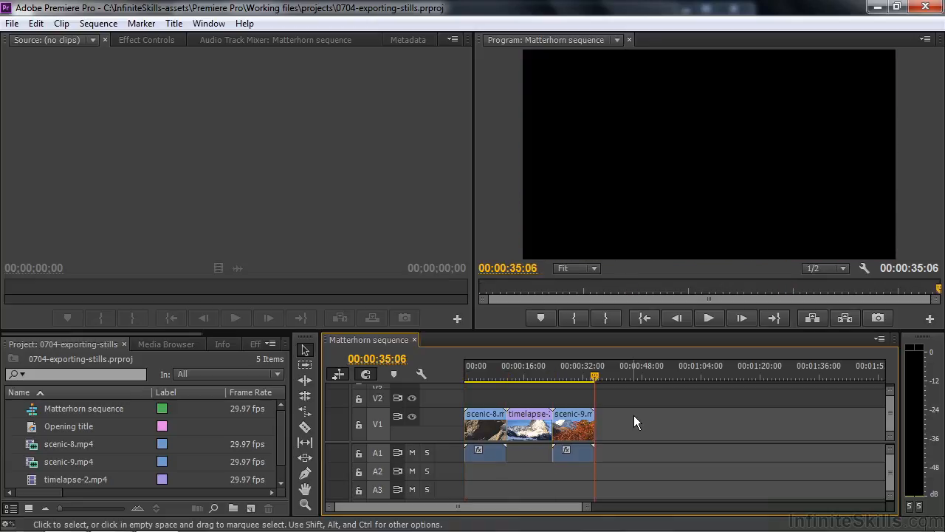
{"action": "key", "text": "Left"}
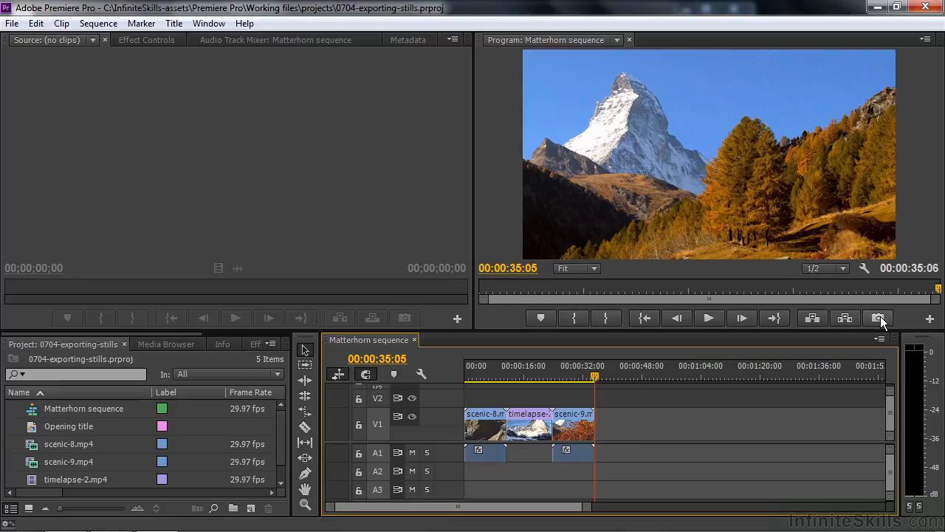
Step: Start a frame export from the Program monitor and name the still Matterhorn-1
{"action": "left_click", "coordinate": [930, 319]}
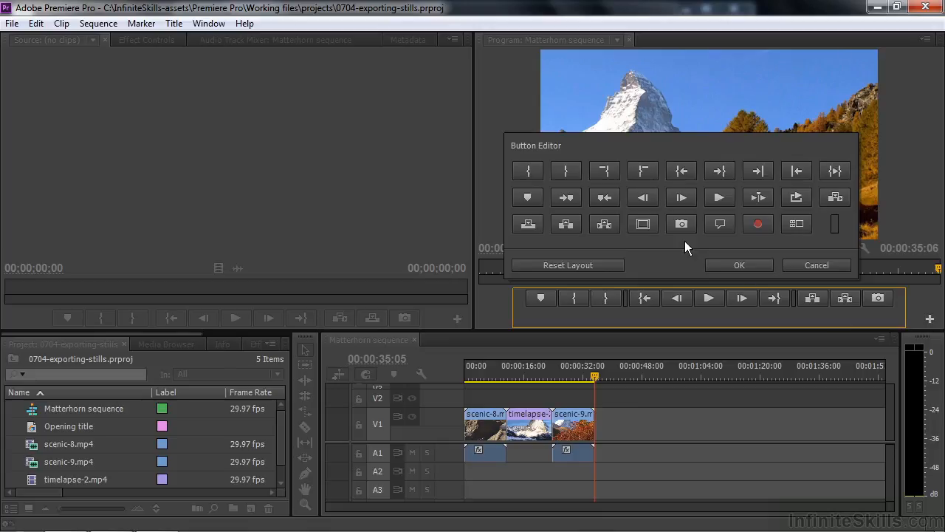
{"action": "left_click", "coordinate": [824, 264]}
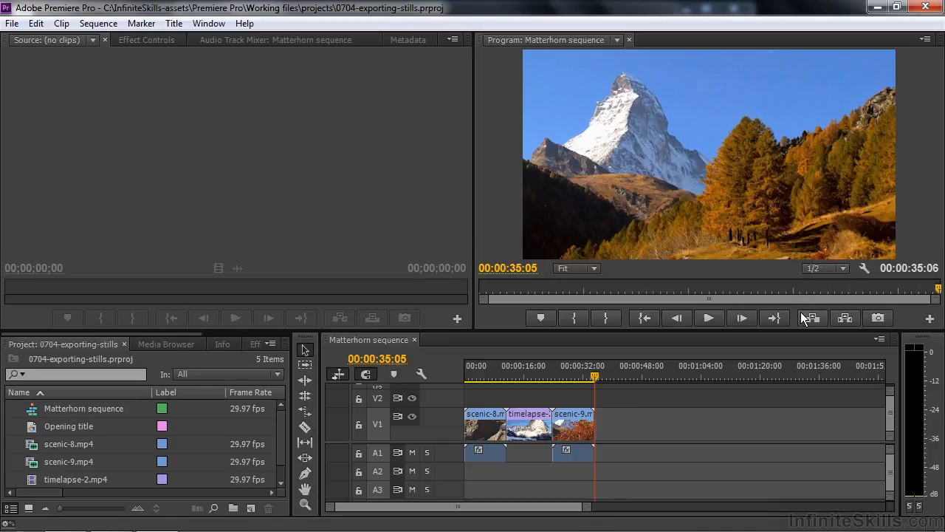
{"action": "left_click", "coordinate": [882, 318]}
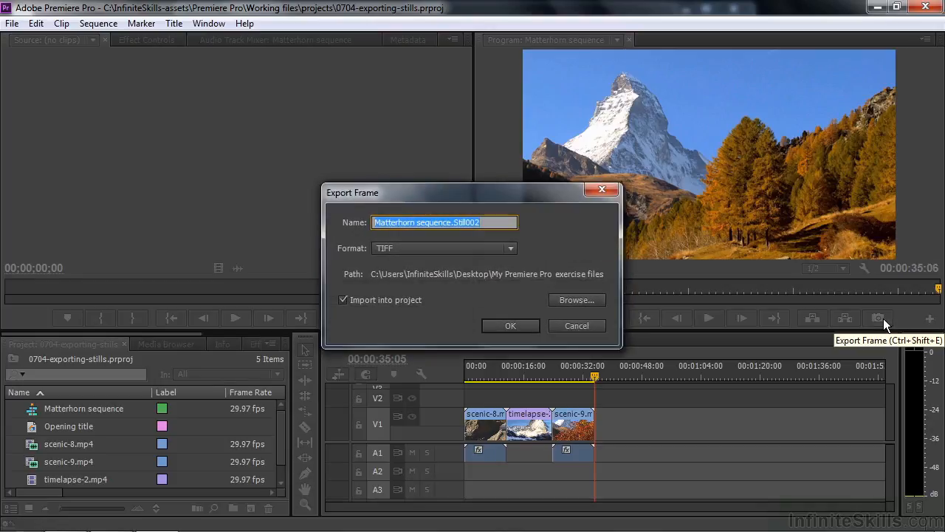
{"action": "left_click", "coordinate": [418, 224]}
{"action": "left_click_drag", "start_coordinate": [418, 225], "coordinate": [519, 229]}
{"action": "key", "text": "BackSpace"}
{"action": "type", "text": "-1"}
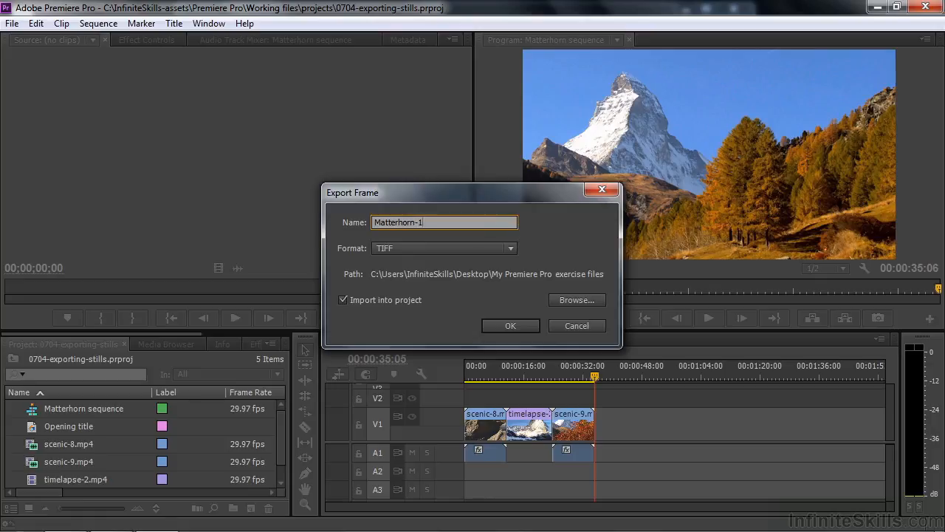
Step: Export the still as TIFF to the My Premiere Pro exercise files folder, with import into the project enabled
{"action": "left_click", "coordinate": [505, 250]}
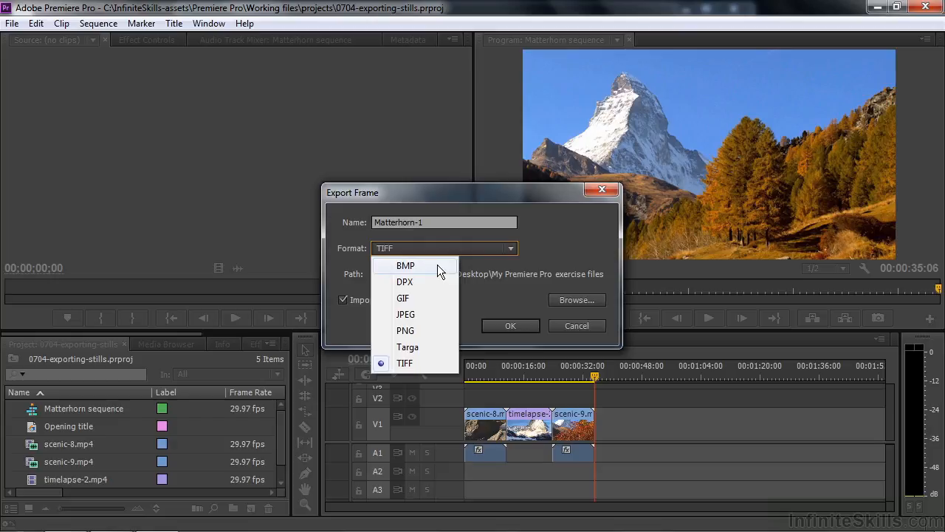
{"action": "left_click", "coordinate": [434, 365]}
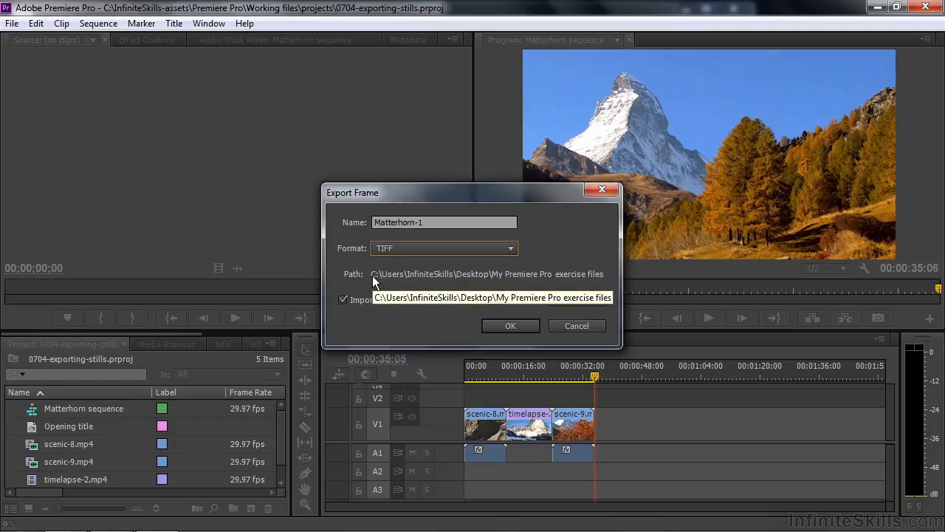
{"action": "left_click", "coordinate": [577, 301]}
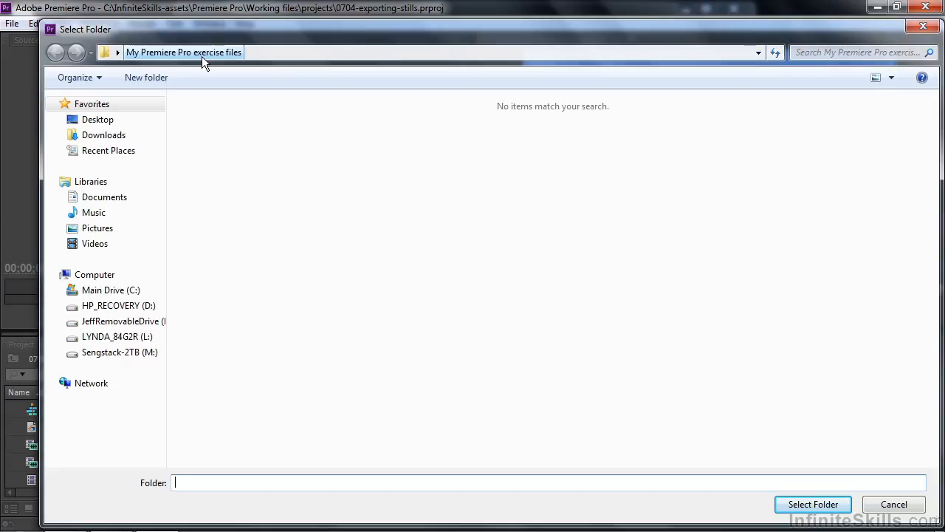
{"action": "left_click", "coordinate": [813, 503]}
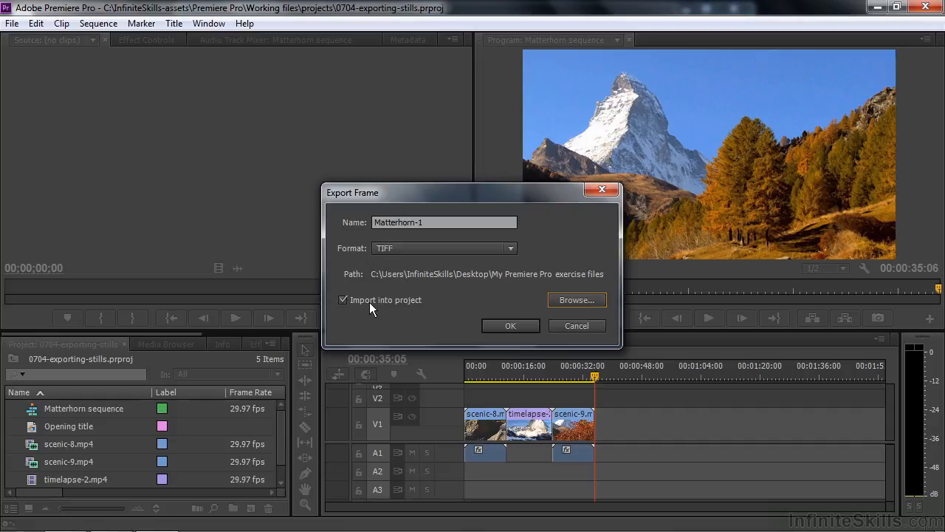
{"action": "left_click", "coordinate": [511, 323]}
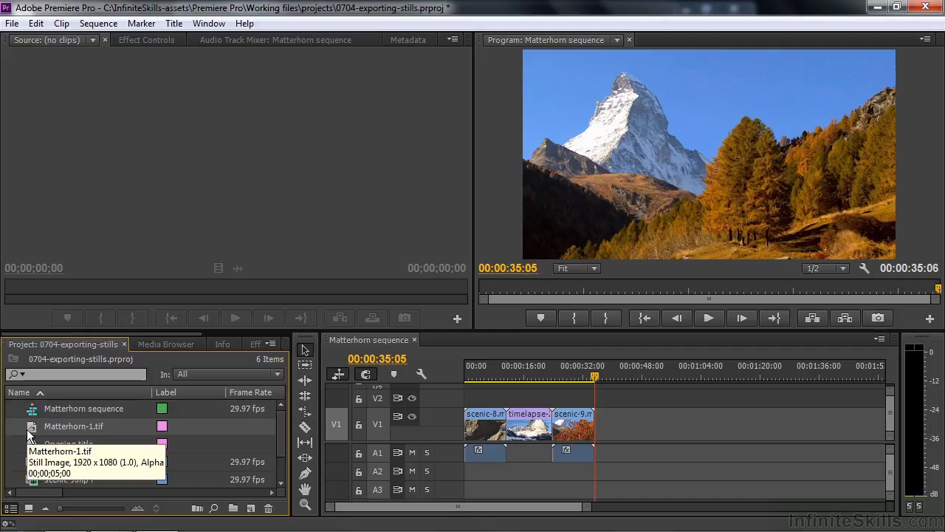
Step: Place Matterhorn-1.tif on V1 directly after the scenic-9 clip and play across the edit
{"action": "left_click_drag", "start_coordinate": [31, 427], "coordinate": [596, 426]}
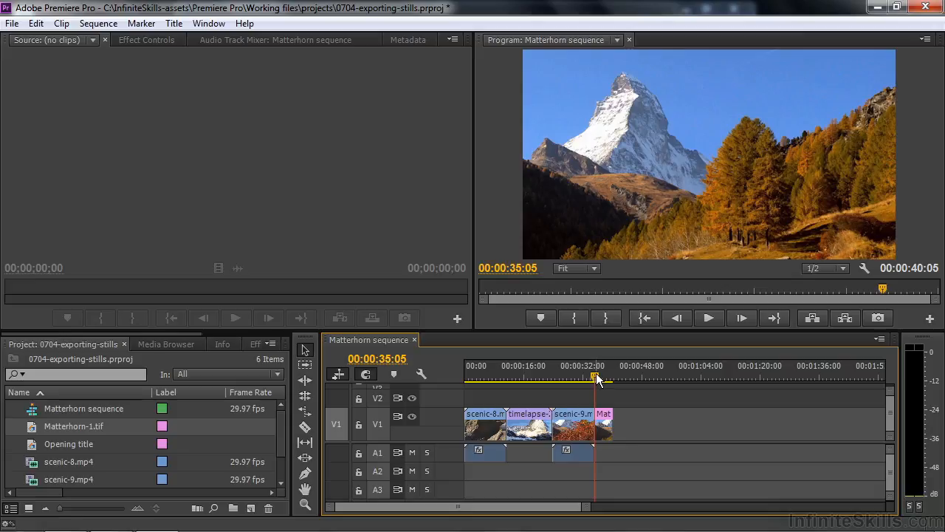
{"action": "left_click_drag", "start_coordinate": [597, 379], "coordinate": [588, 373]}
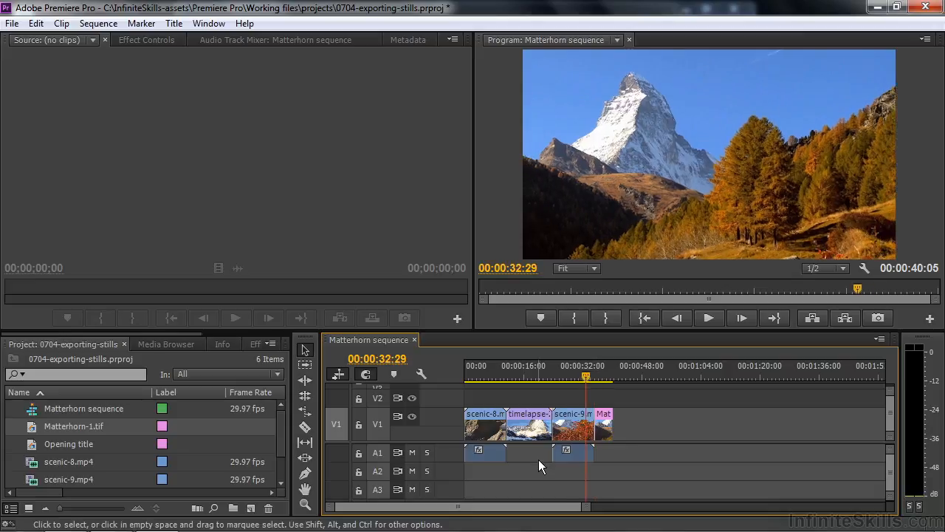
{"action": "key", "text": "space"}
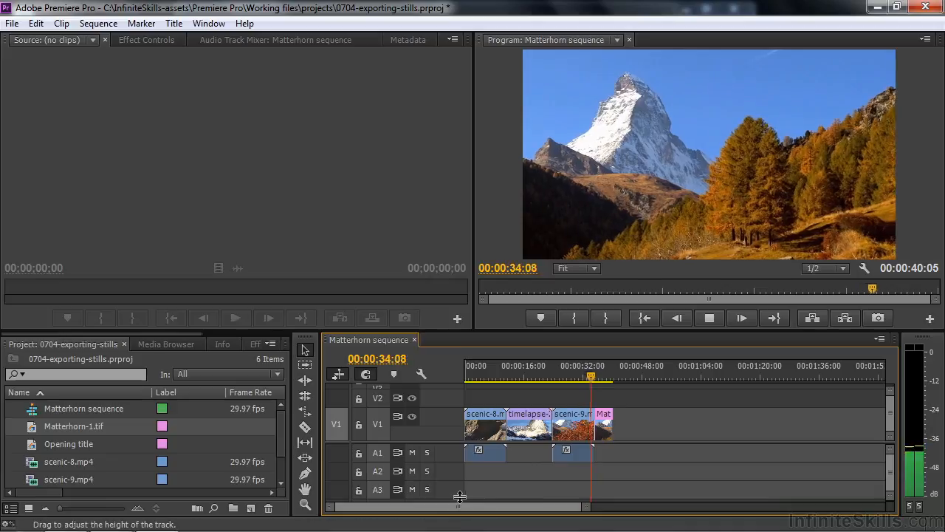
{"action": "key", "text": "space"}
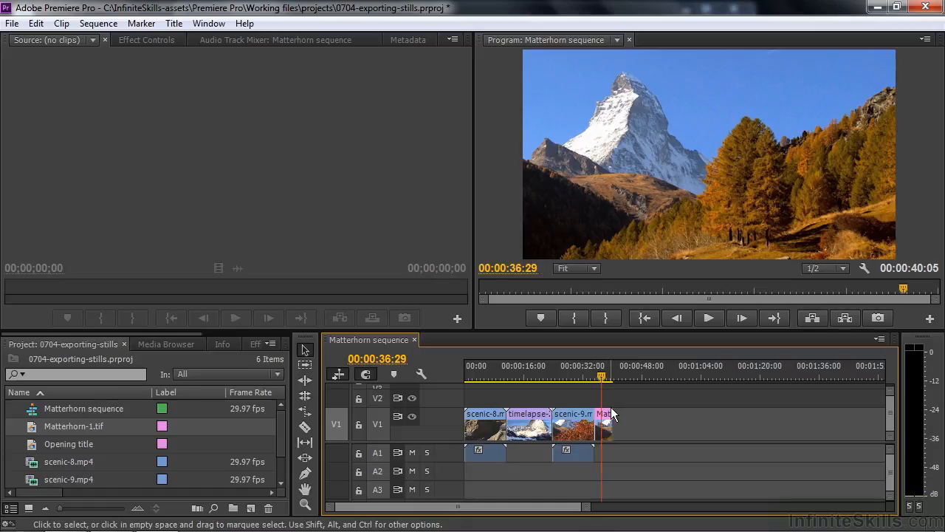
Step: Apply a Cross Dissolve transition to the end of the Matterhorn-1 still and play back the fade-out
{"action": "left_click_drag", "start_coordinate": [166, 332], "coordinate": [246, 337]}
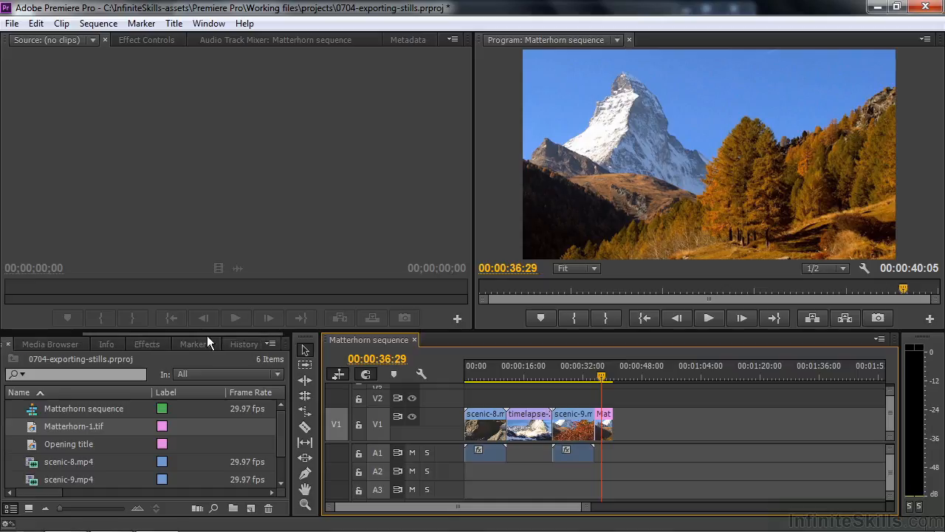
{"action": "left_click", "coordinate": [147, 343]}
{"action": "left_click", "coordinate": [11, 439]}
{"action": "left_click", "coordinate": [19, 469]}
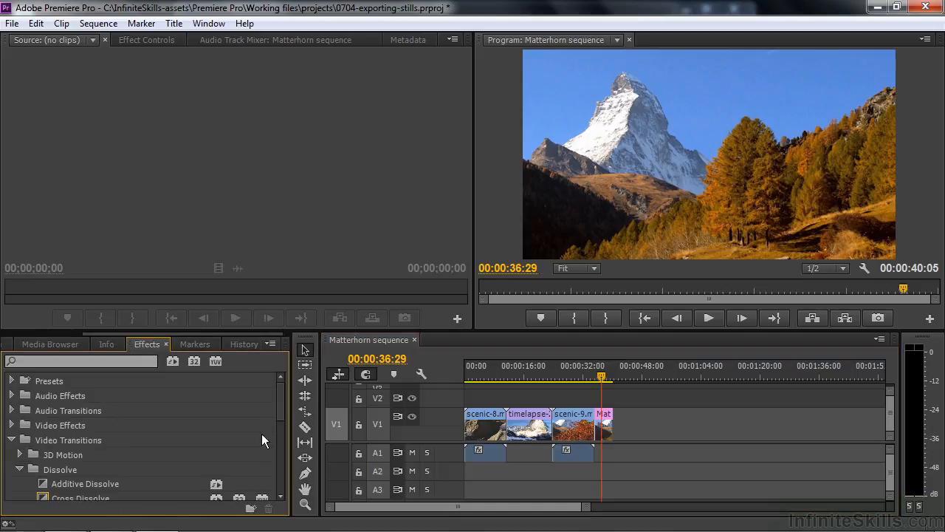
{"action": "scroll", "coordinate": [260, 419], "scroll_direction": "down", "scroll_amount": 2}
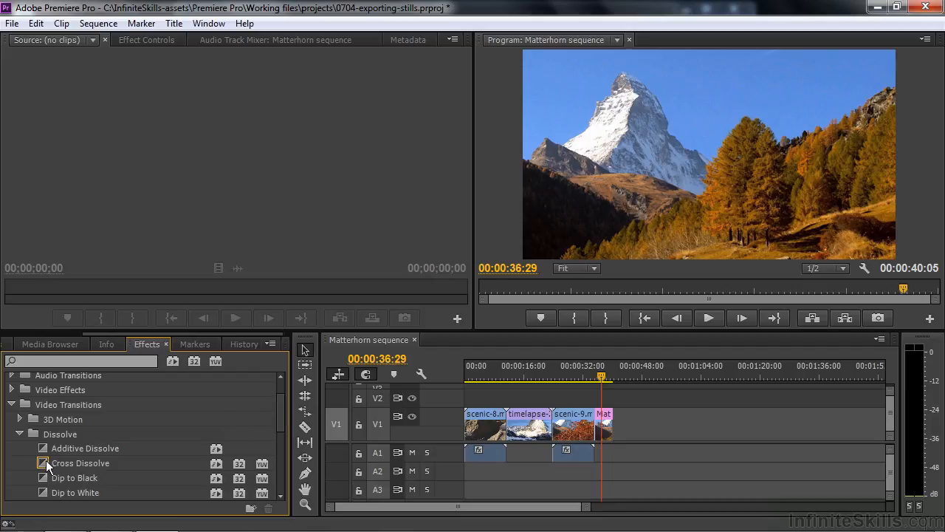
{"action": "left_click_drag", "start_coordinate": [46, 460], "coordinate": [602, 436]}
{"action": "key", "text": "space"}
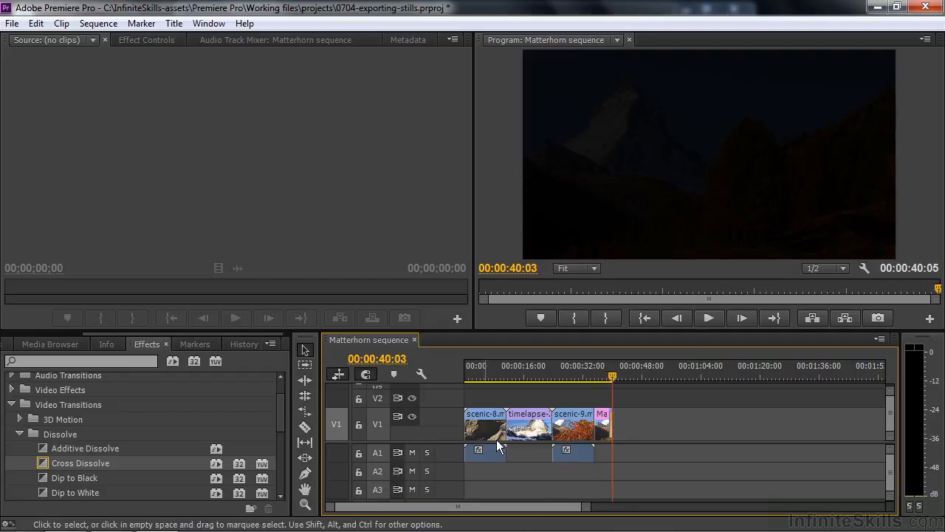
Step: Move the playhead to 00:00:17:17 in the timelapse clip, then open the Opening title with its background video shown
{"action": "left_click_drag", "start_coordinate": [612, 374], "coordinate": [529, 384]}
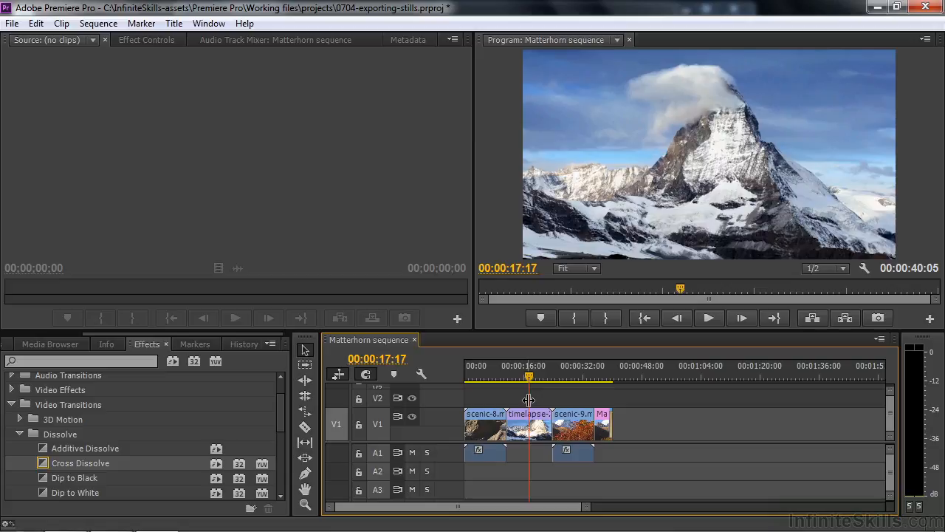
{"action": "left_click_drag", "start_coordinate": [130, 334], "coordinate": [49, 337]}
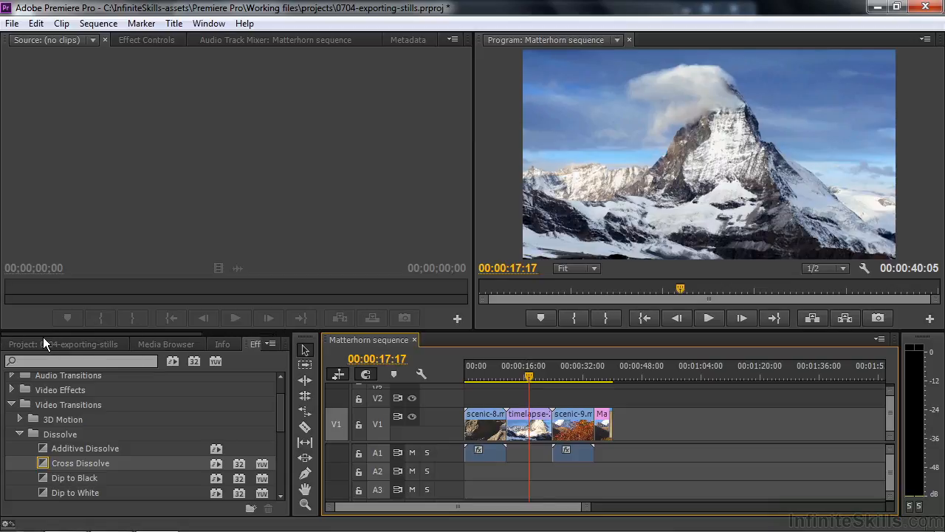
{"action": "left_click", "coordinate": [44, 343]}
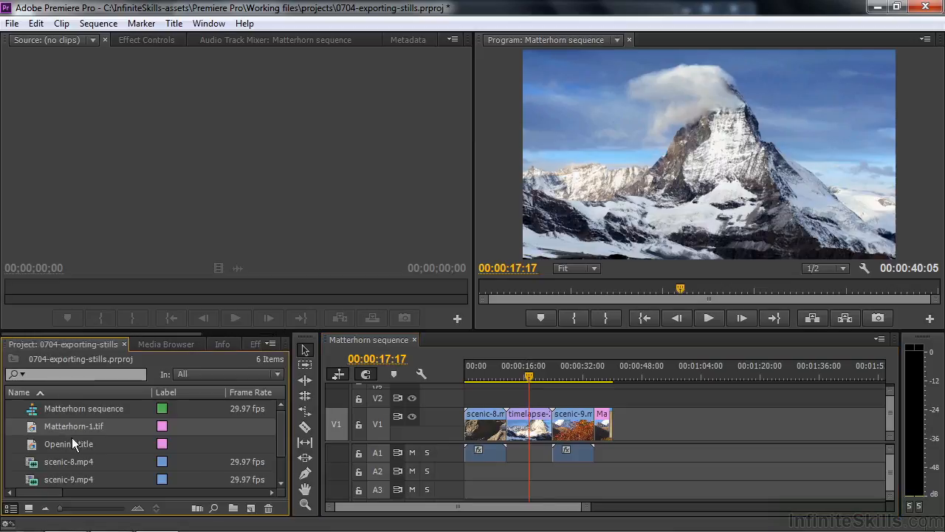
{"action": "double_click", "coordinate": [28, 443]}
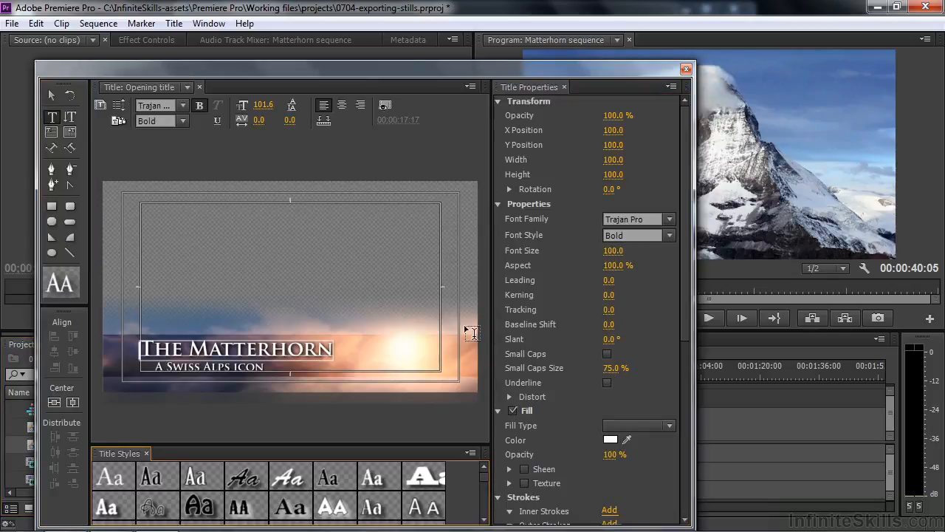
{"action": "left_click", "coordinate": [385, 105]}
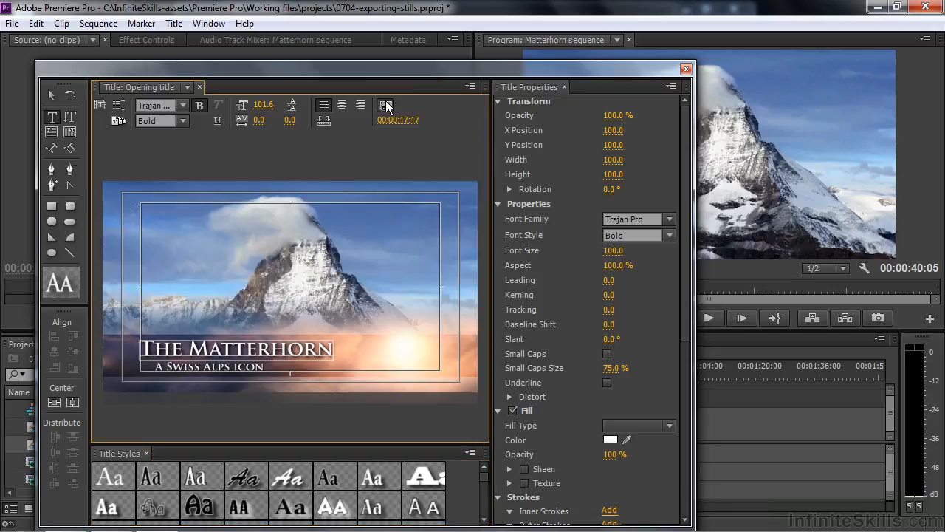
Step: Preview the title over the scenic-9 frame at 00:00:28:11, then hide the background video in the Titler
{"action": "left_click_drag", "start_coordinate": [444, 70], "coordinate": [265, 35]}
{"action": "left_click_drag", "start_coordinate": [530, 380], "coordinate": [568, 378]}
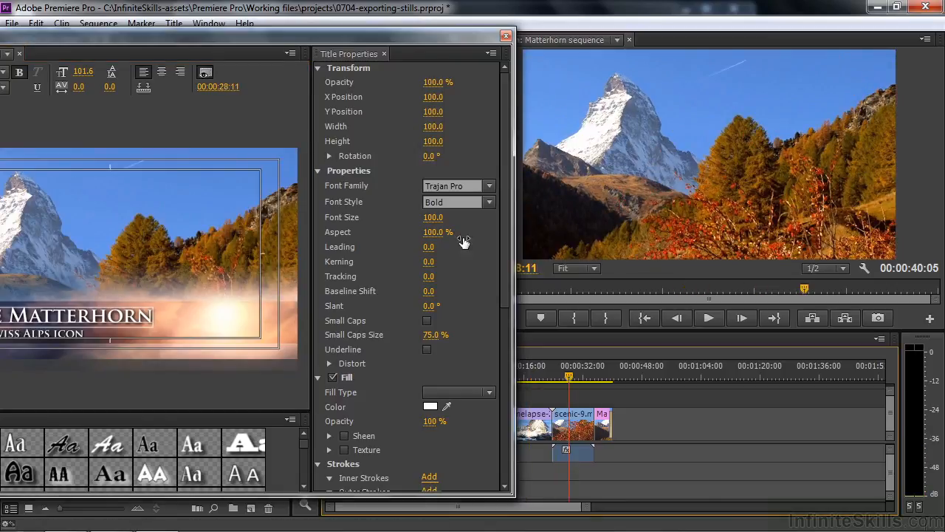
{"action": "left_click_drag", "start_coordinate": [383, 31], "coordinate": [628, 42]}
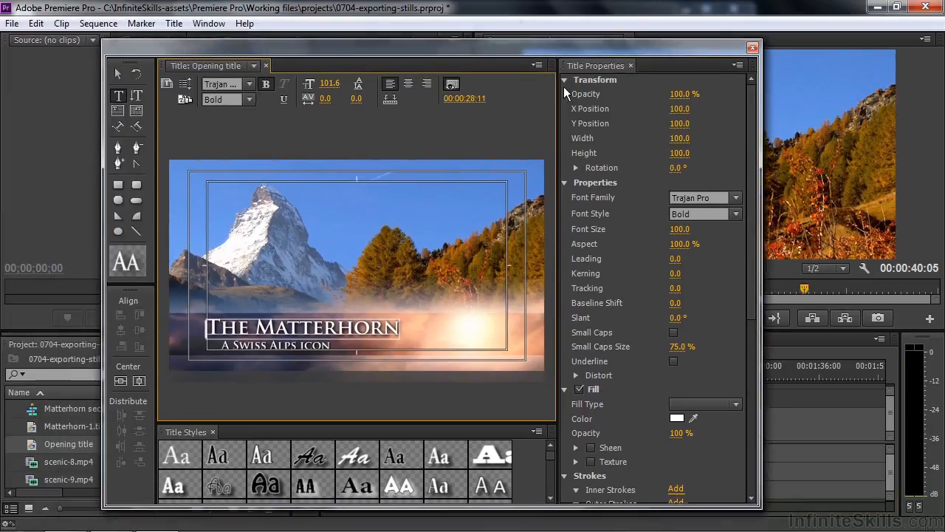
{"action": "left_click", "coordinate": [452, 83]}
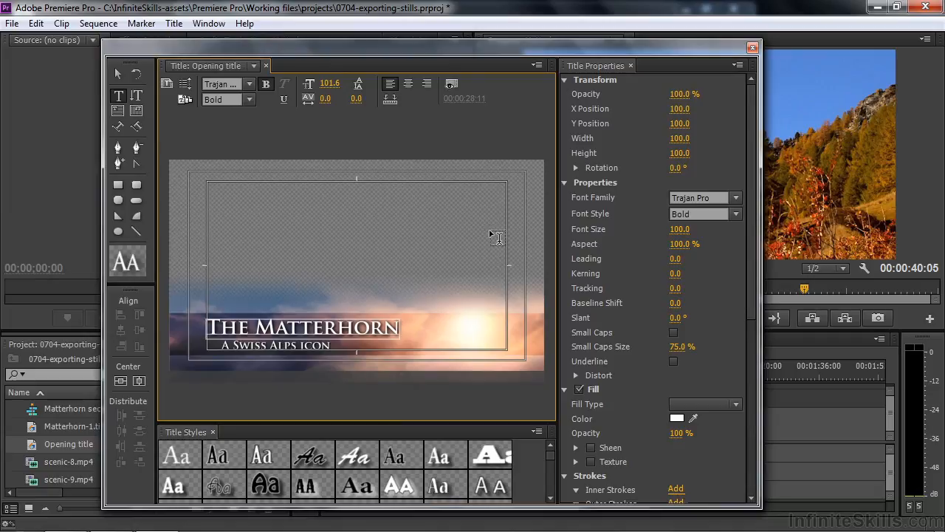
Step: Close the Titler, move the playhead to 00:00:02:06 and open the sequence's scenic-8 clip in the Source Monitor
{"action": "left_click", "coordinate": [752, 48]}
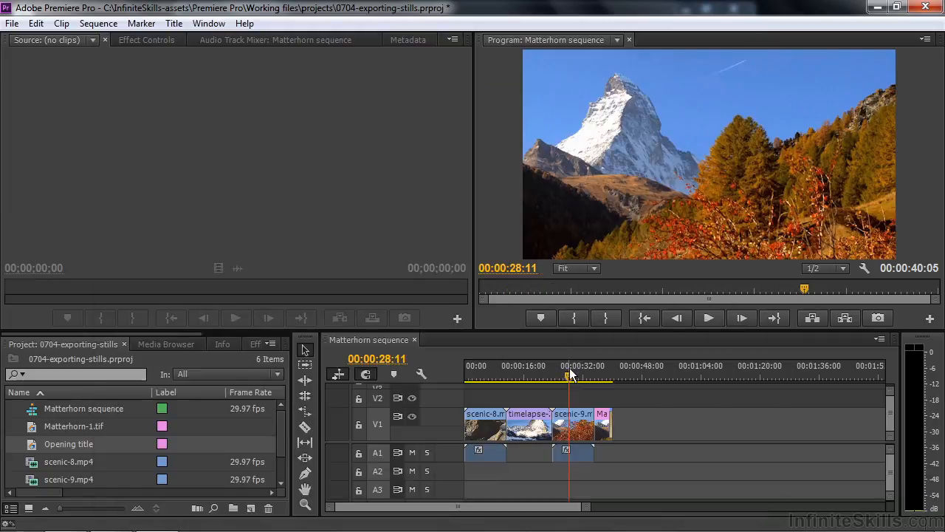
{"action": "left_click_drag", "start_coordinate": [568, 367], "coordinate": [474, 390]}
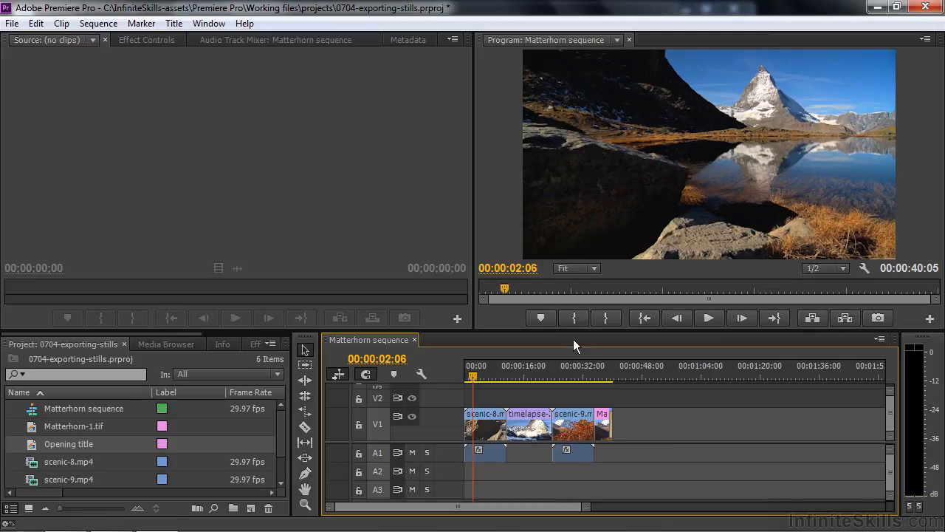
{"action": "double_click", "coordinate": [475, 418]}
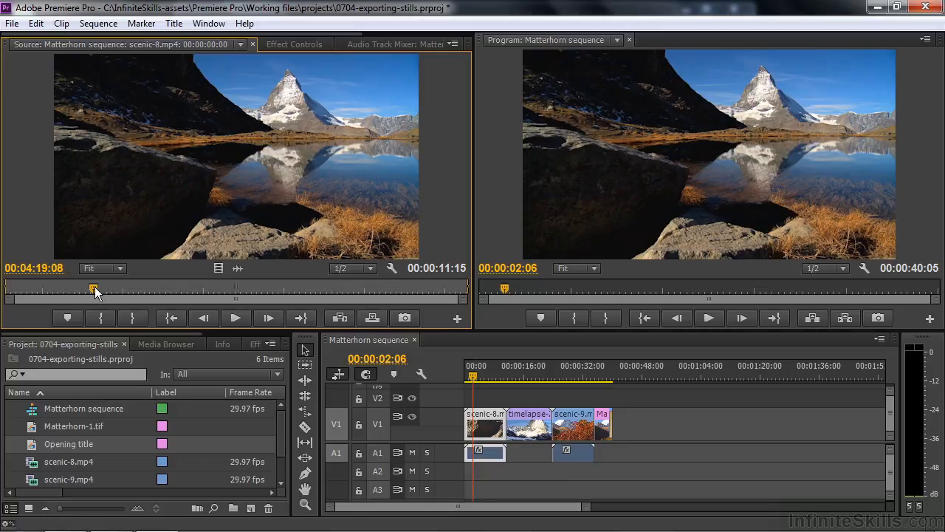
Step: Export the current scenic-8 source frame as a TIFF named Matterhorn-2, imported into the project
{"action": "left_click", "coordinate": [404, 318]}
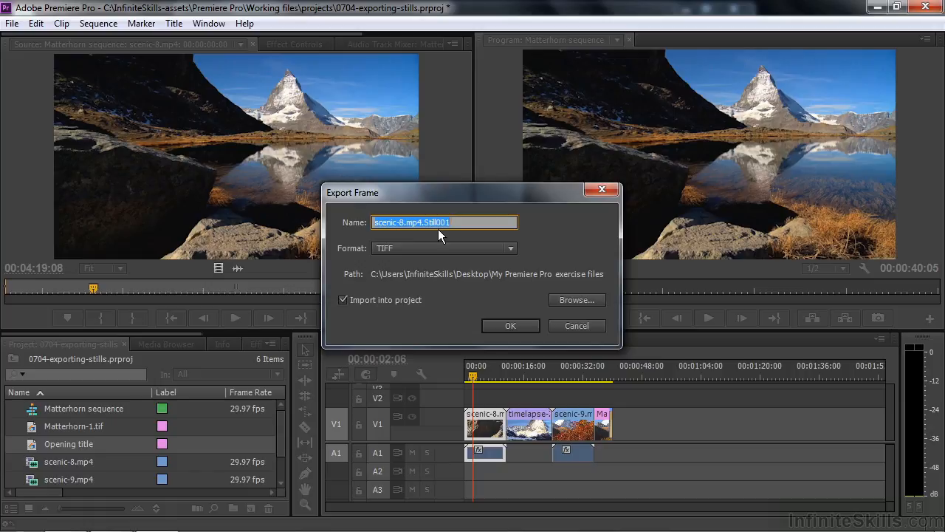
{"action": "type", "text": "Matterhorn-2"}
{"action": "left_click", "coordinate": [510, 326]}
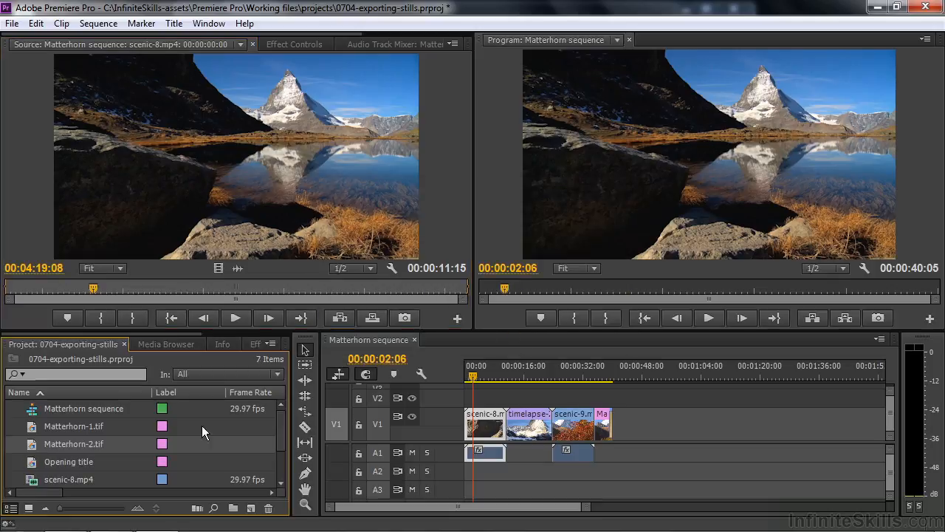
{"action": "mouse_move", "coordinate": [34, 446]}
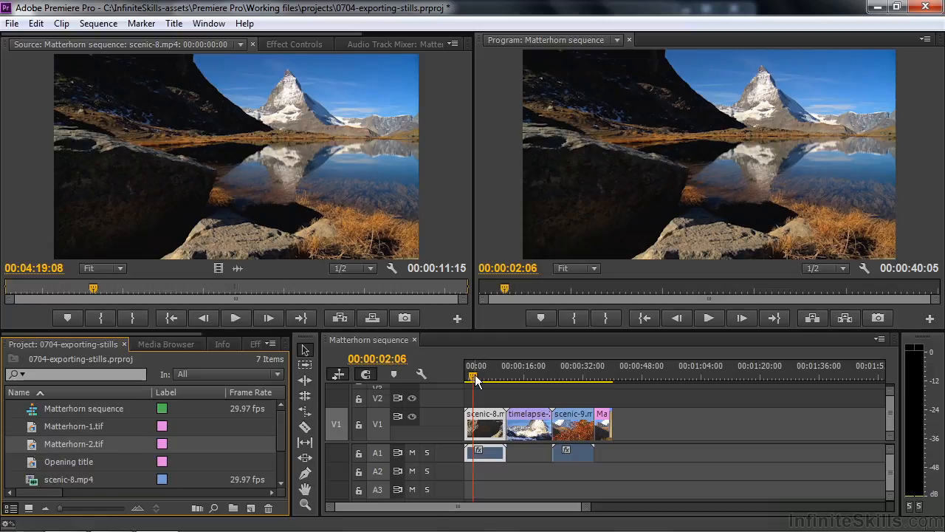
Step: Move the playhead to 00:00:17:17 in the timelapse clip and set up a media export in TIFF format
{"action": "left_click_drag", "start_coordinate": [475, 379], "coordinate": [530, 377]}
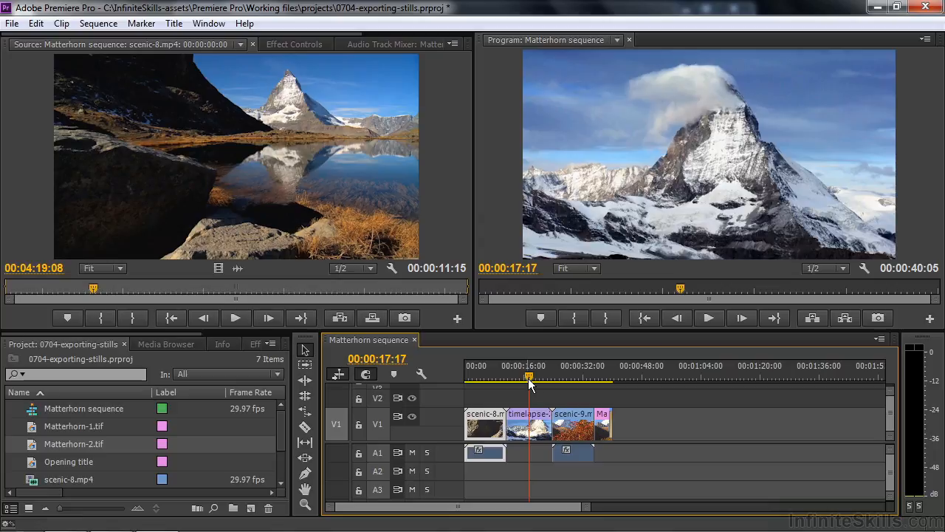
{"action": "left_click", "coordinate": [12, 23]}
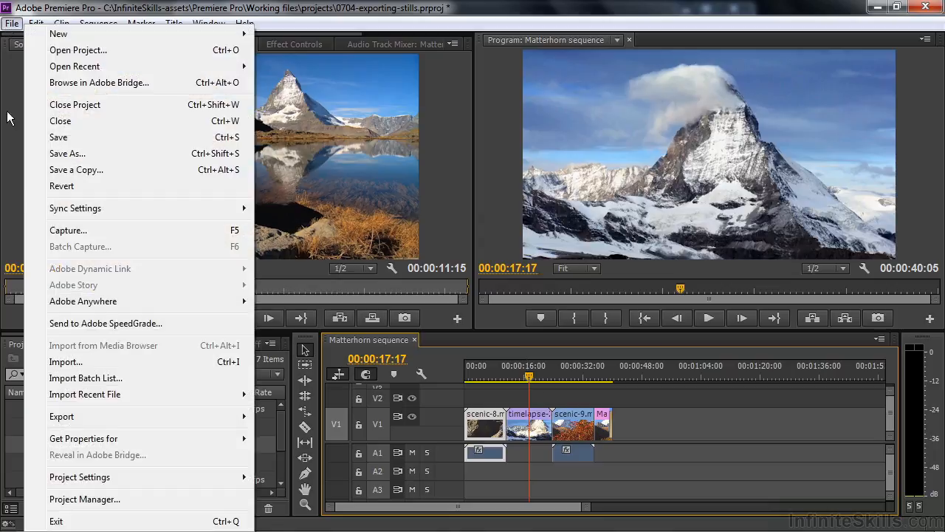
{"action": "mouse_move", "coordinate": [78, 416]}
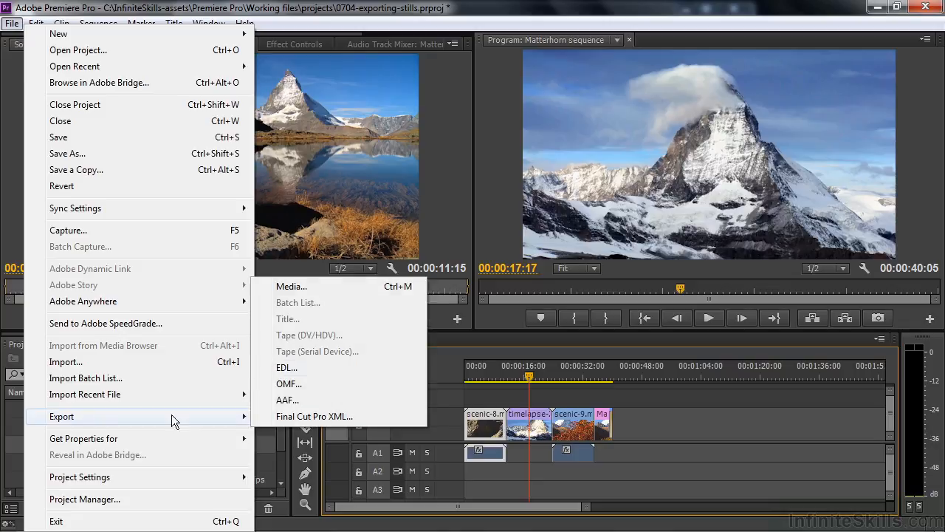
{"action": "left_click", "coordinate": [309, 287]}
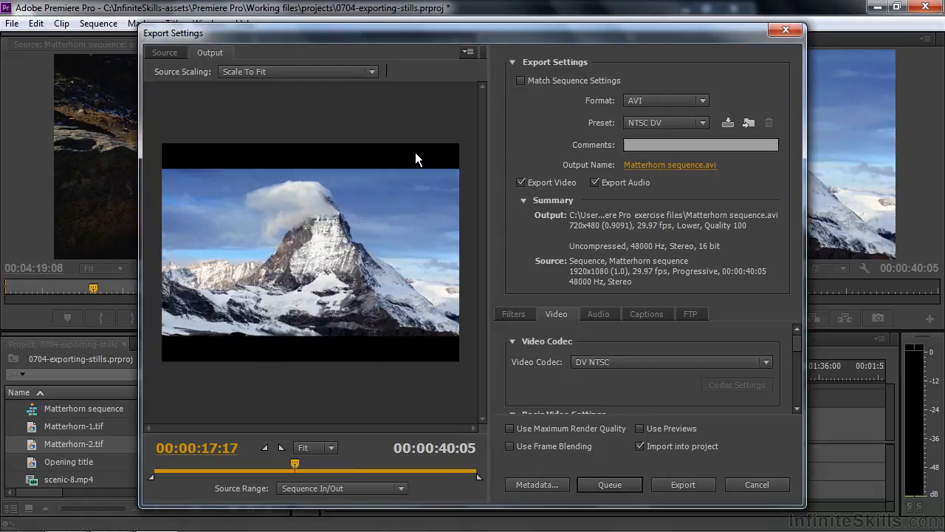
{"action": "left_click", "coordinate": [704, 100]}
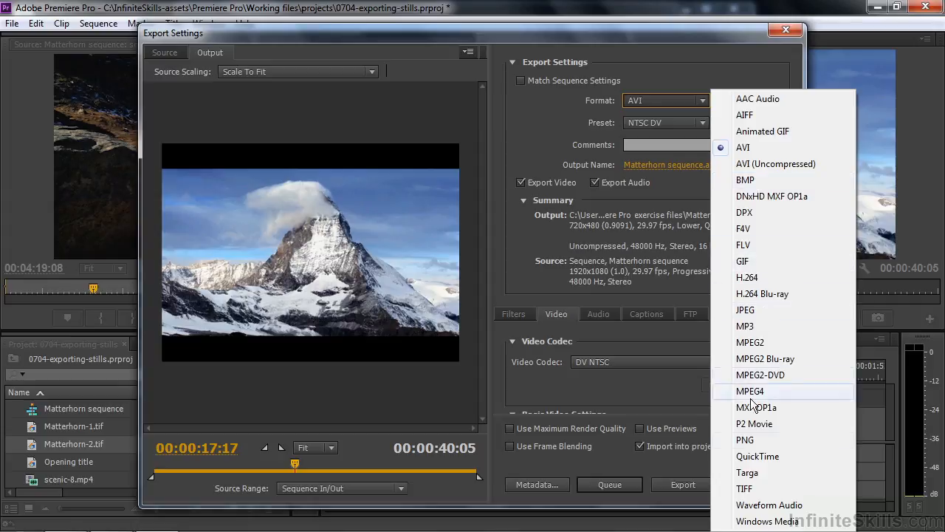
{"action": "left_click", "coordinate": [748, 489]}
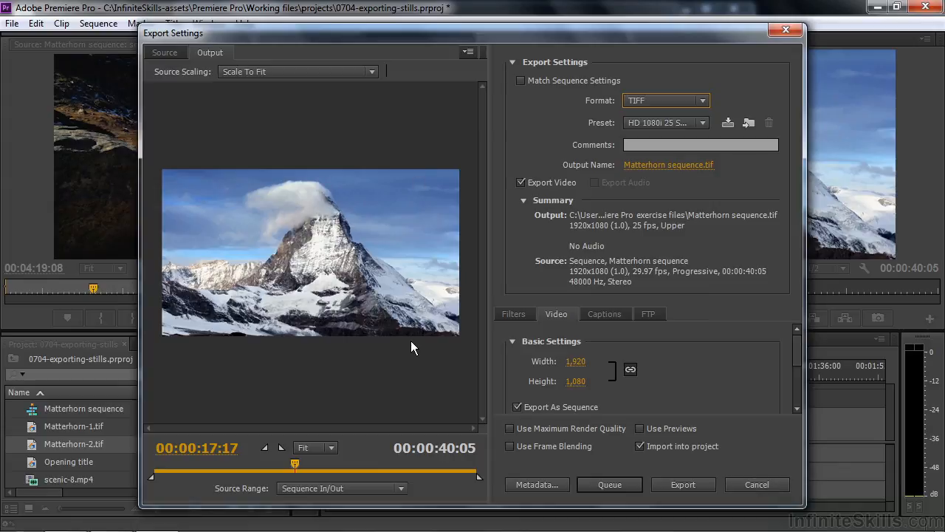
Step: Export the frame as a single still named Matterhorn-3.tif in My Premiere Pro exercise files, with Export As Sequence off and Import into project on
{"action": "left_click", "coordinate": [659, 169]}
{"action": "left_click_drag", "start_coordinate": [187, 35], "coordinate": [187, 32]}
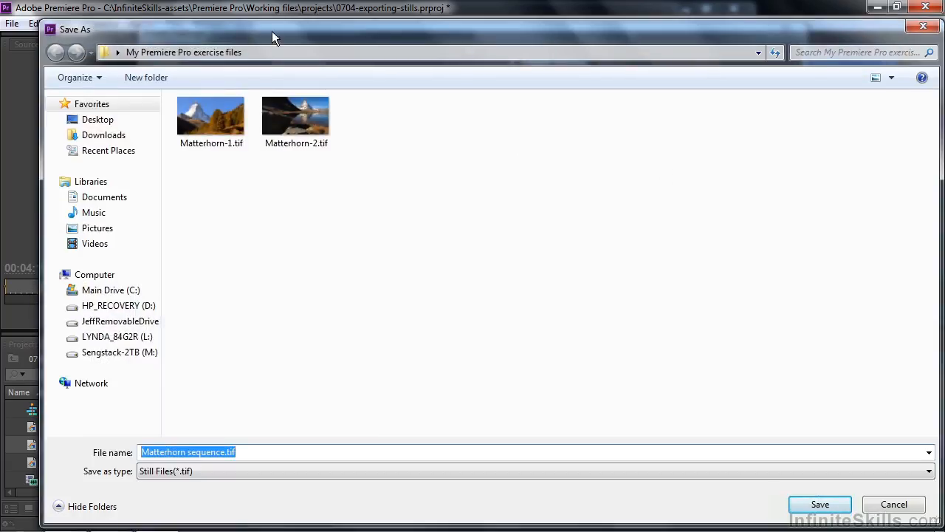
{"action": "left_click", "coordinate": [208, 141]}
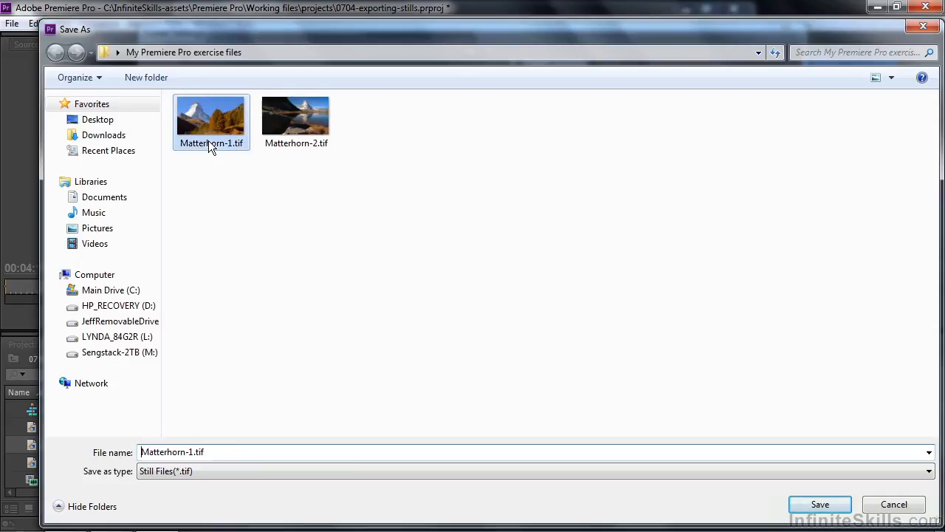
{"action": "left_click", "coordinate": [191, 454]}
{"action": "left_click", "coordinate": [192, 453]}
{"action": "key", "text": "BackSpace"}
{"action": "type", "text": "3"}
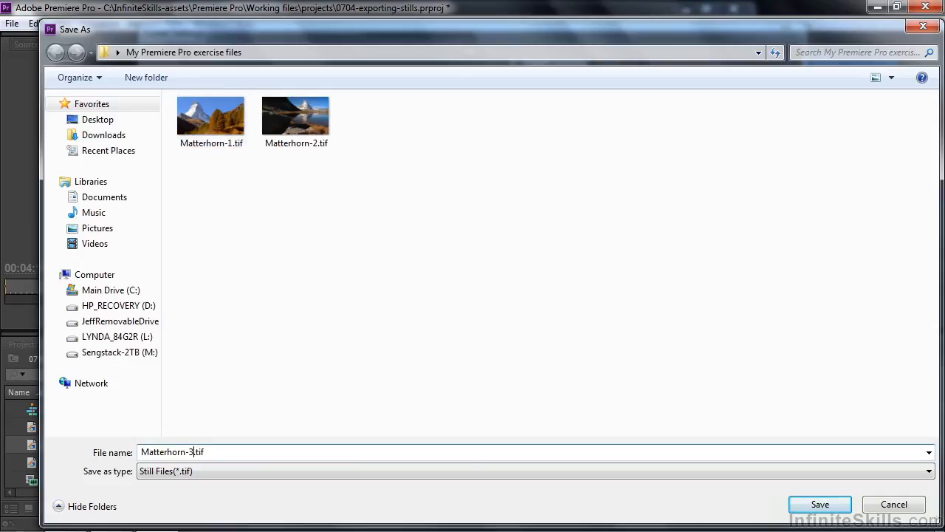
{"action": "left_click", "coordinate": [831, 510]}
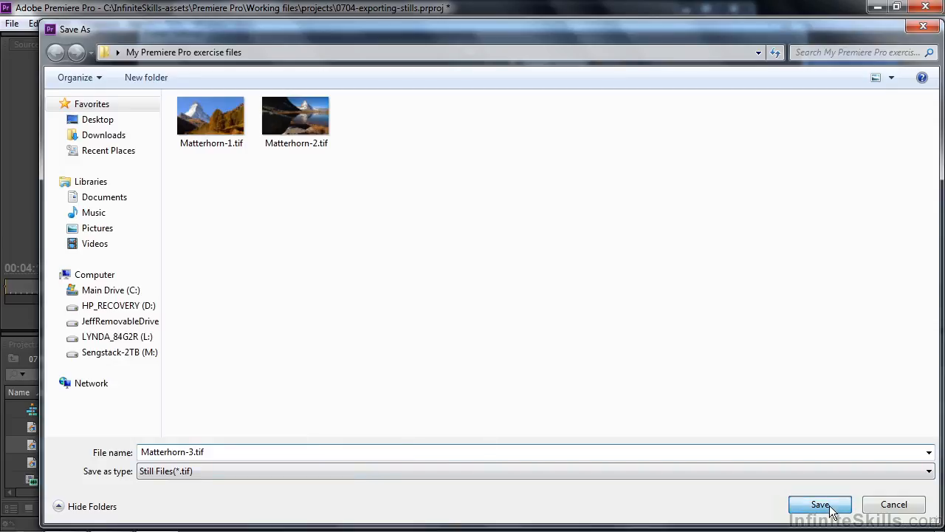
{"action": "left_click", "coordinate": [830, 506]}
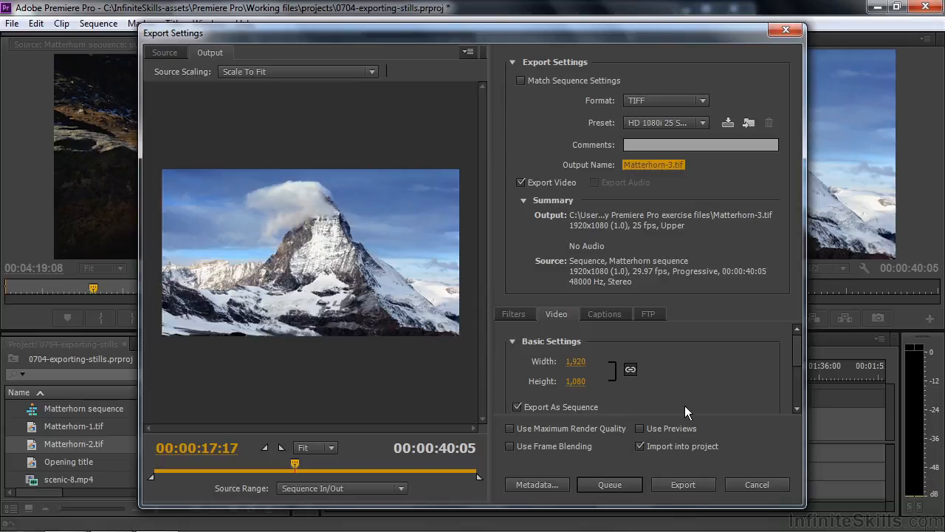
{"action": "left_click", "coordinate": [517, 406]}
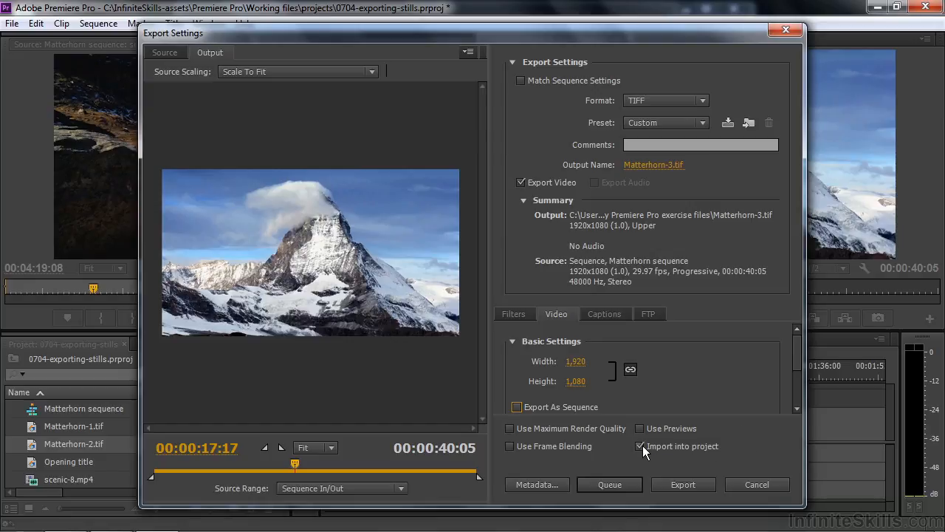
{"action": "left_click", "coordinate": [666, 478]}
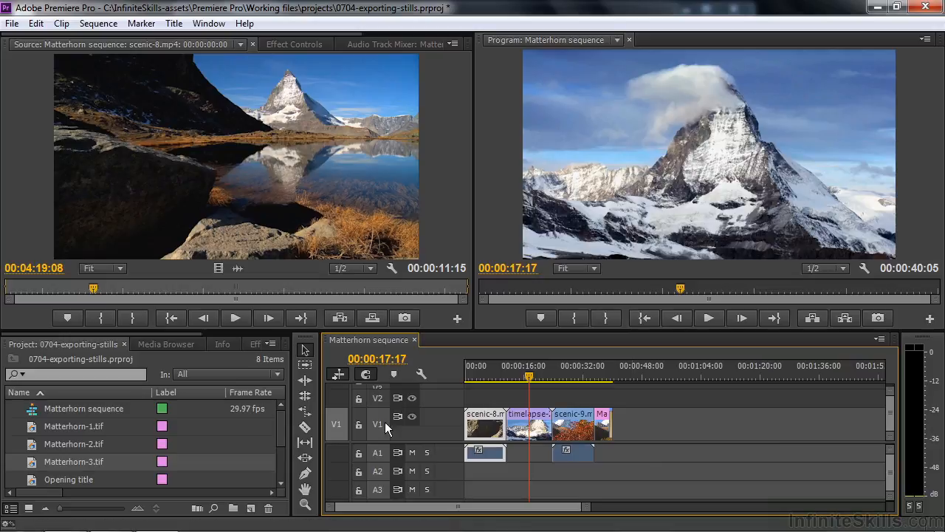
Step: Insert the Opening title at the start of V1 ahead of scenic-8, shifting the existing clips instead of overwriting them
{"action": "left_click_drag", "start_coordinate": [34, 480], "coordinate": [476, 433]}
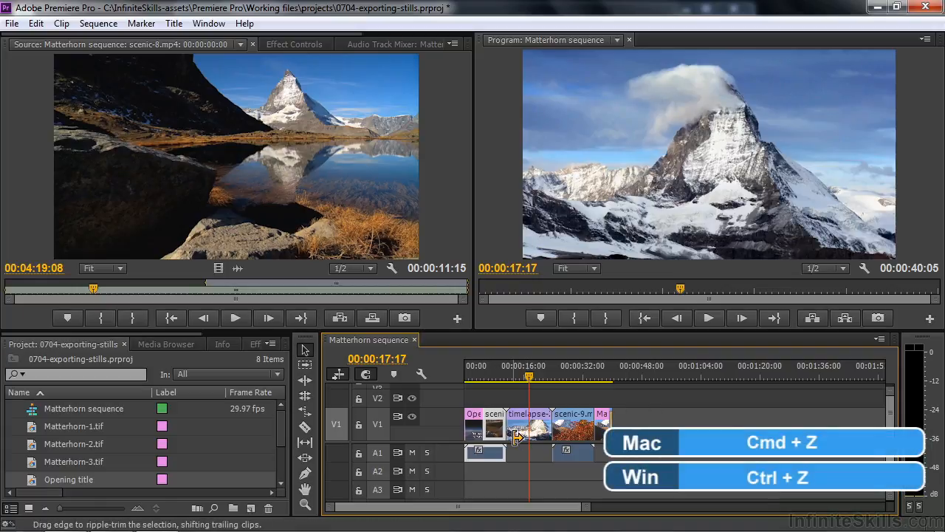
{"action": "key", "text": "ctrl+z"}
{"action": "left_click_drag", "start_coordinate": [32, 480], "coordinate": [474, 431]}
{"action": "key", "text": "ctrl"}
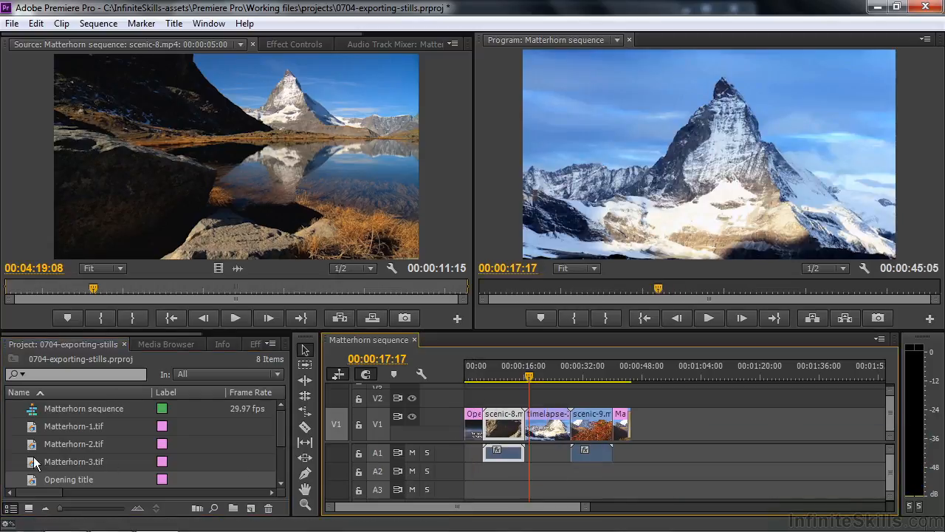
Step: Stack Matterhorn-2.tif on V2 and Matterhorn-3.tif on V3 above the opening title, with the playhead at 00:00:01:24
{"action": "left_click_drag", "start_coordinate": [33, 444], "coordinate": [448, 402]}
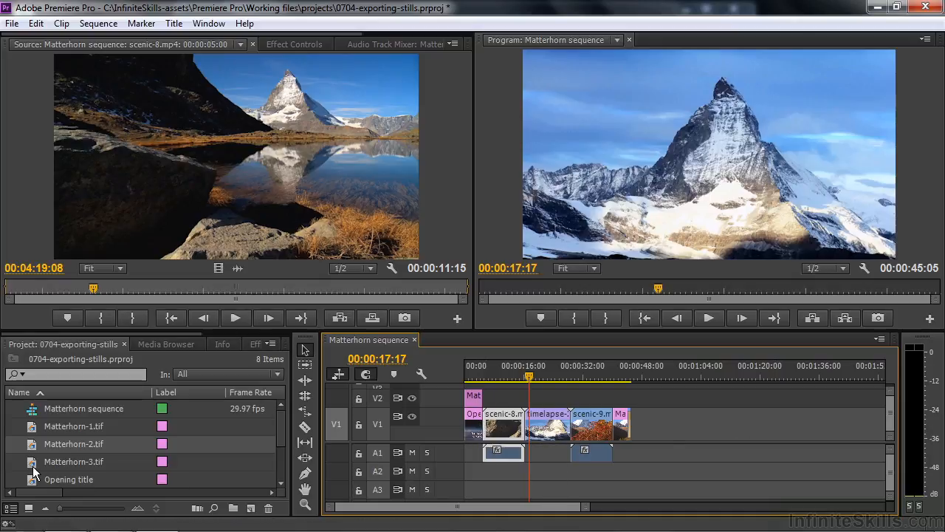
{"action": "left_click_drag", "start_coordinate": [30, 464], "coordinate": [475, 377]}
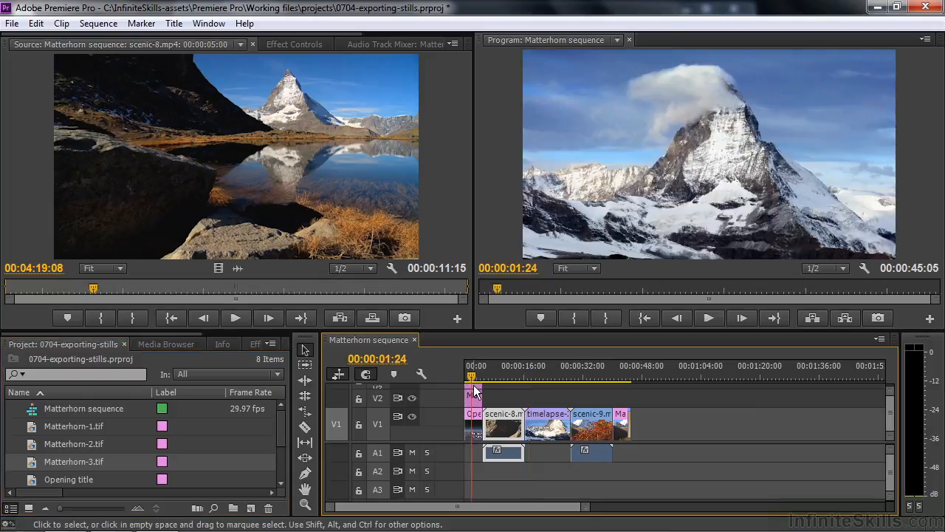
Step: Set the Motion scale of the Matterhorn-3.tif clip to 45
{"action": "left_click", "coordinate": [475, 392]}
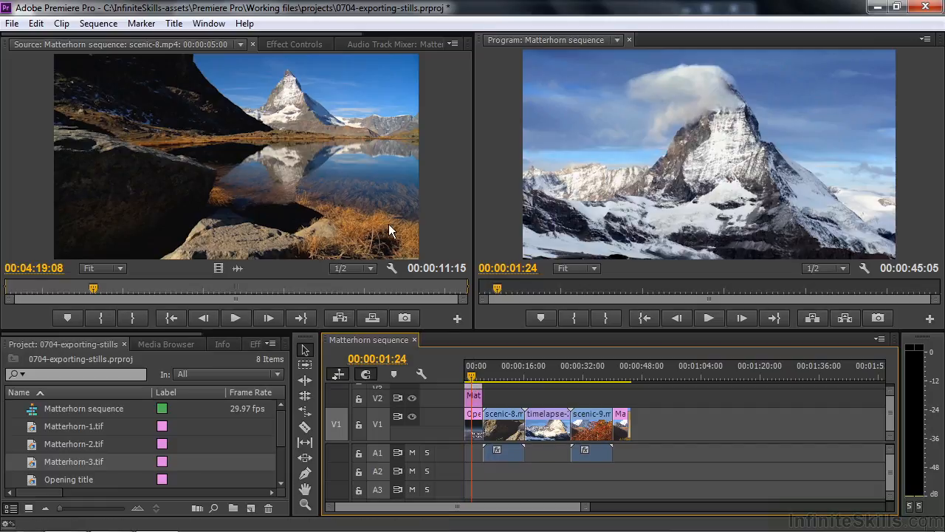
{"action": "left_click", "coordinate": [305, 41]}
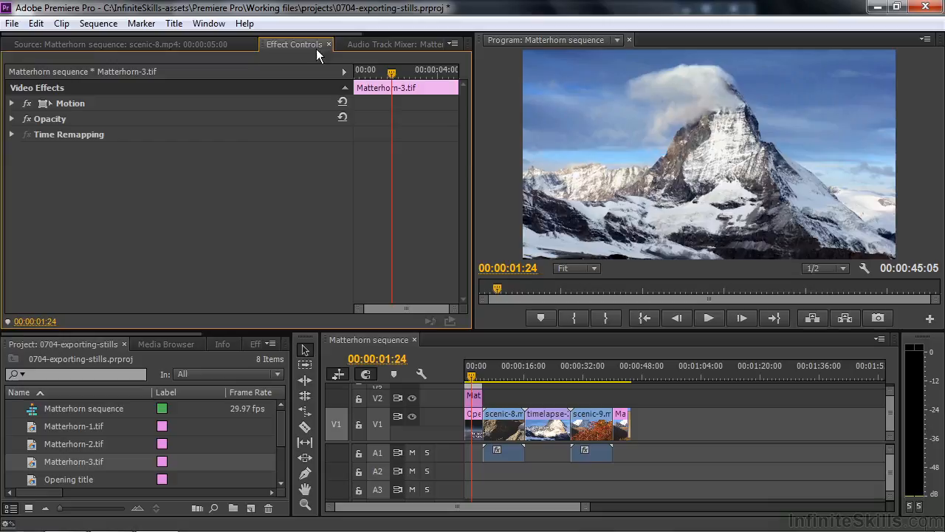
{"action": "left_click", "coordinate": [81, 105]}
{"action": "left_click", "coordinate": [12, 104]}
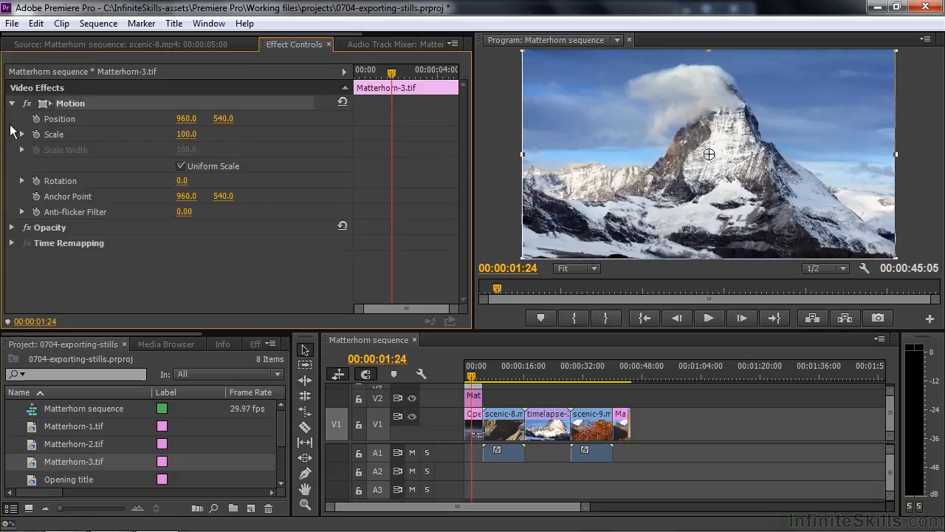
{"action": "left_click", "coordinate": [192, 134]}
{"action": "type", "text": "45"}
{"action": "key", "text": "Return"}
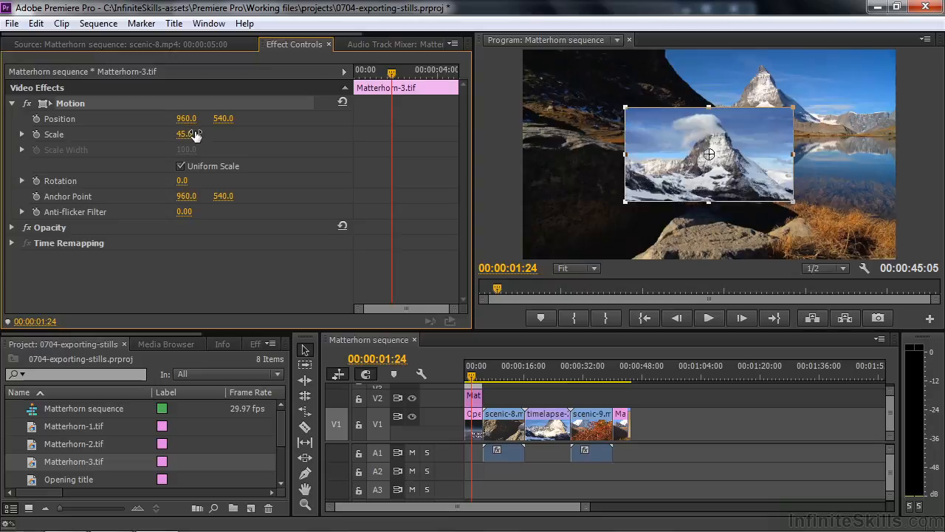
Step: Set the Motion scale of the Matterhorn-2.tif clip on V2 to 45
{"action": "left_click", "coordinate": [473, 395]}
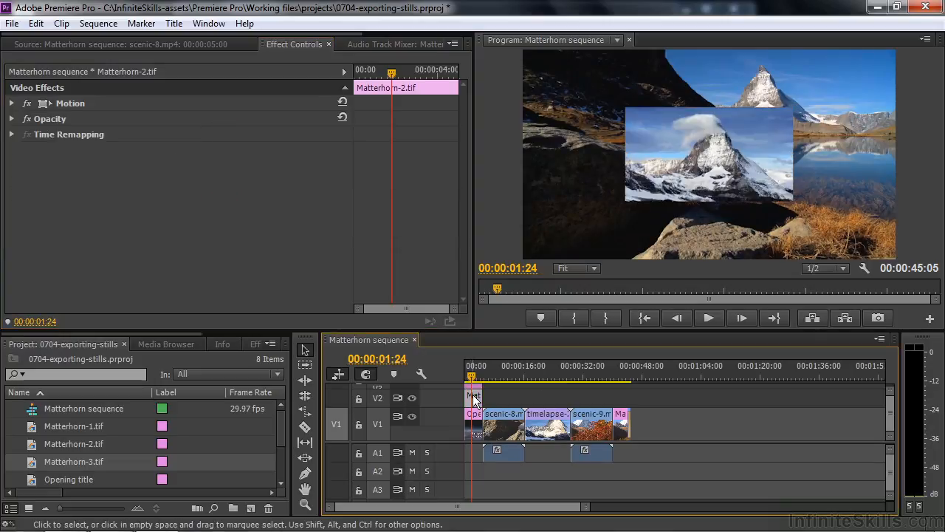
{"action": "left_click", "coordinate": [11, 104]}
{"action": "left_click", "coordinate": [194, 133]}
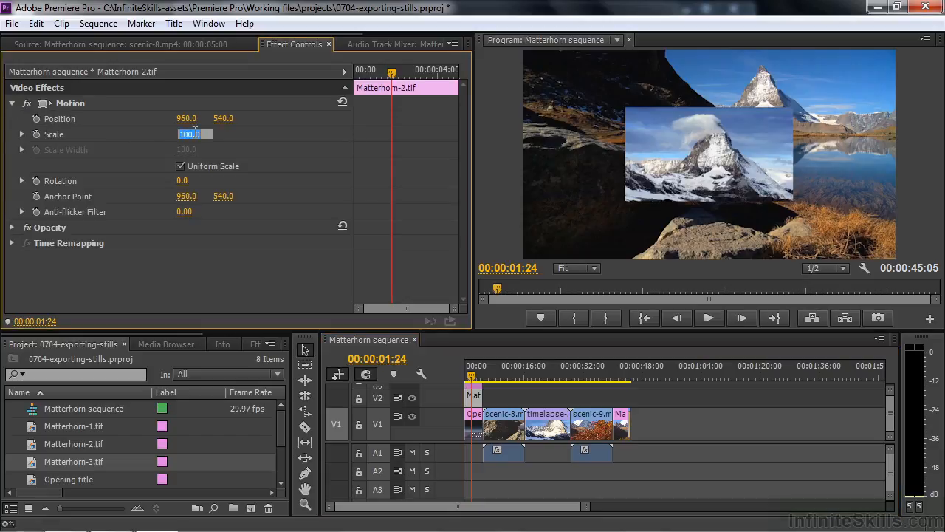
{"action": "type", "text": "45"}
{"action": "key", "text": "Return"}
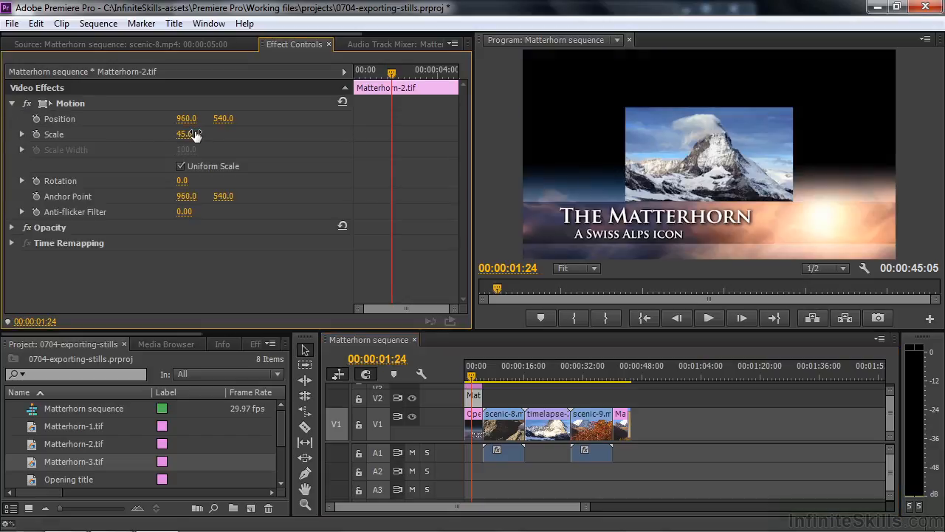
Step: Position the stills side by side above the title text, Matterhorn-2 on the left and Matterhorn-3 on the right at about 1416, 437
{"action": "left_click", "coordinate": [68, 105]}
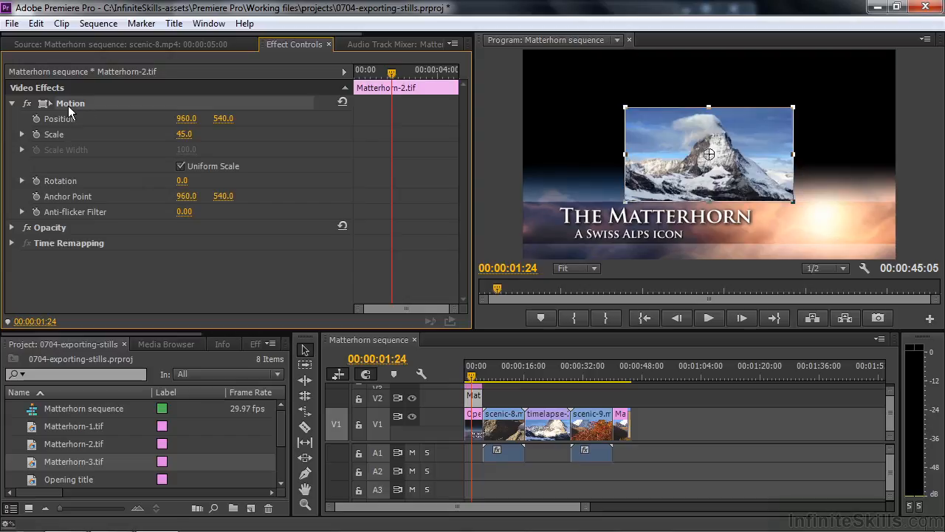
{"action": "left_click_drag", "start_coordinate": [724, 140], "coordinate": [634, 119]}
{"action": "left_click", "coordinate": [774, 144]}
{"action": "left_click_drag", "start_coordinate": [746, 134], "coordinate": [817, 112]}
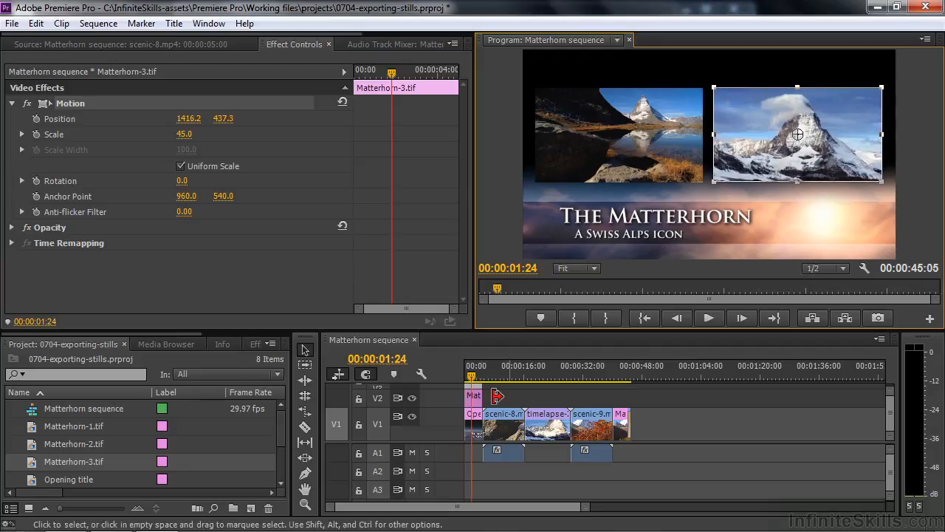
Step: Play back the title composition from the start of the sequence through the cut to scenic-8
{"action": "left_click", "coordinate": [467, 378]}
{"action": "left_click_drag", "start_coordinate": [468, 378], "coordinate": [475, 376]}
{"action": "key", "text": "space"}
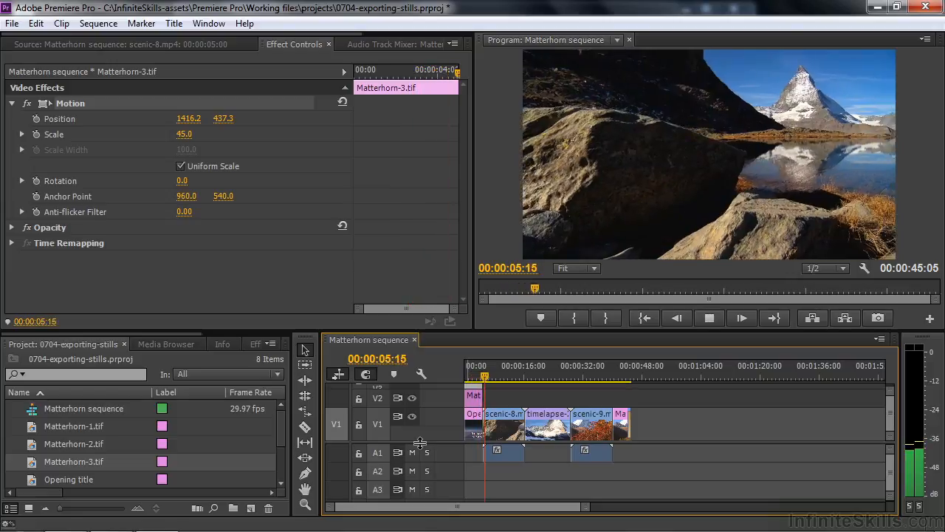
{"action": "key", "text": "space"}
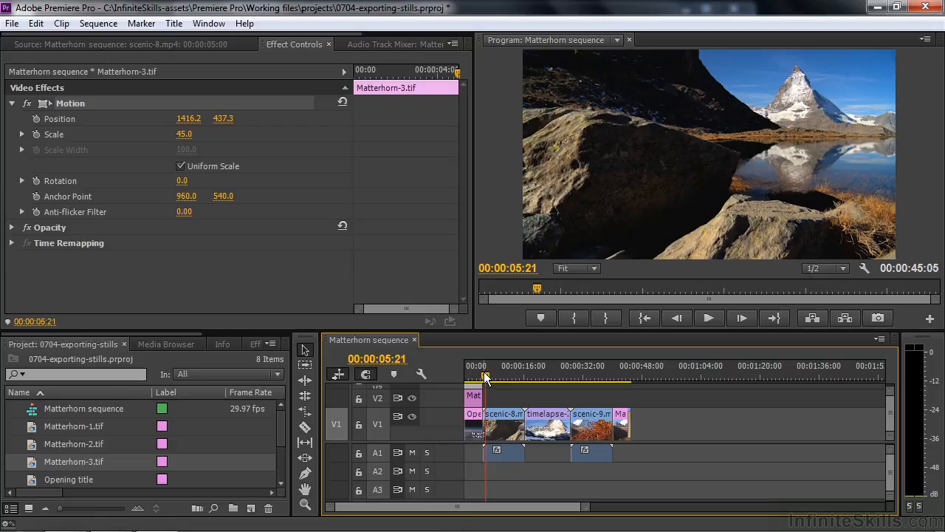